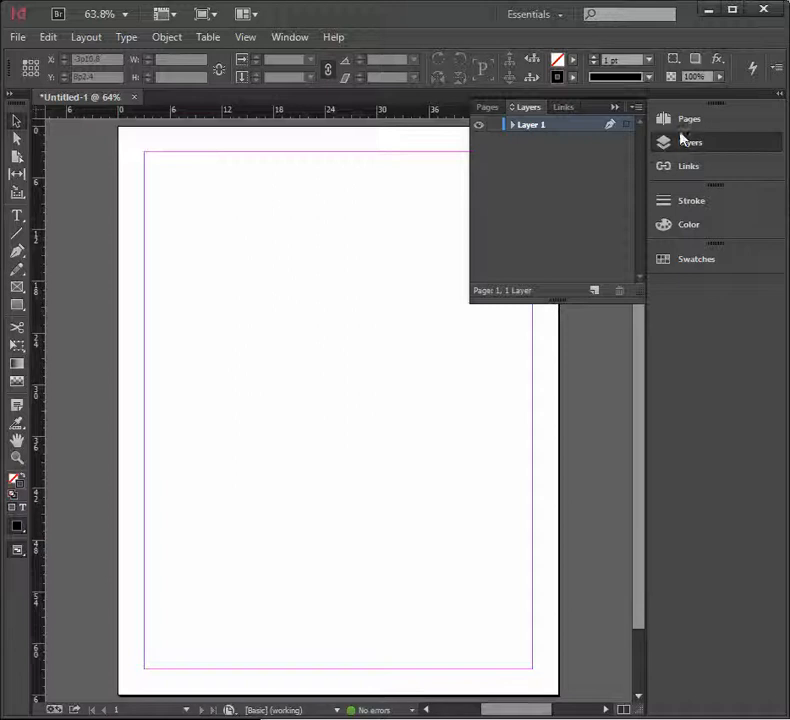
pyautogui.click(689, 120)
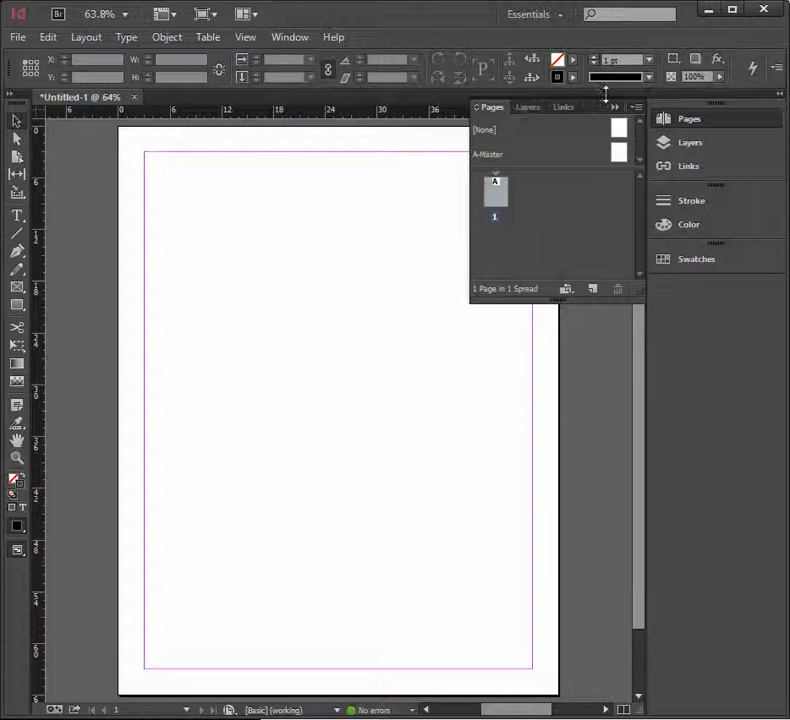
pyautogui.click(668, 119)
# Place the image 109_238829-W at full size in the upper part of the blank page
pyautogui.click(18, 38)
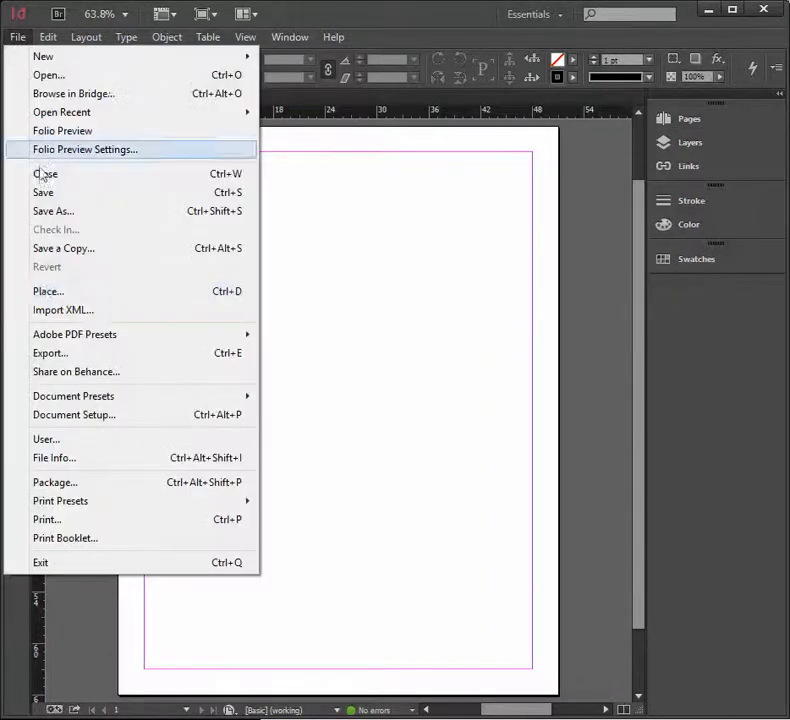
pyautogui.click(45, 292)
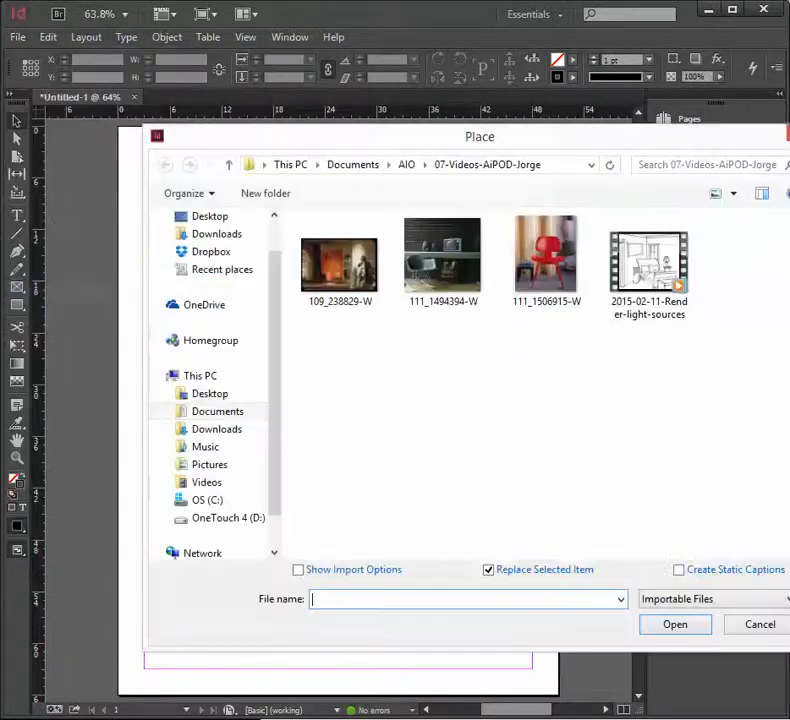
pyautogui.click(345, 280)
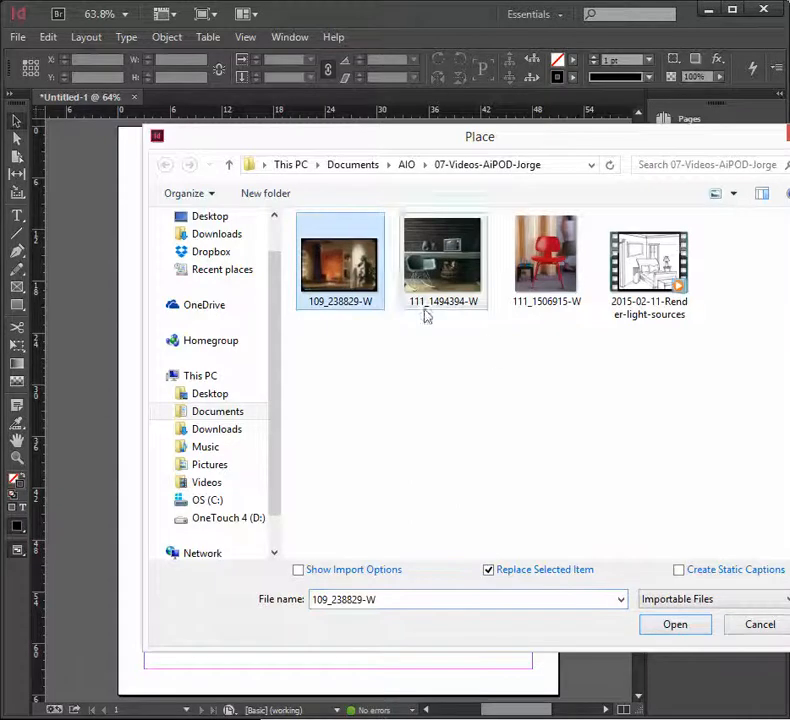
pyautogui.click(675, 624)
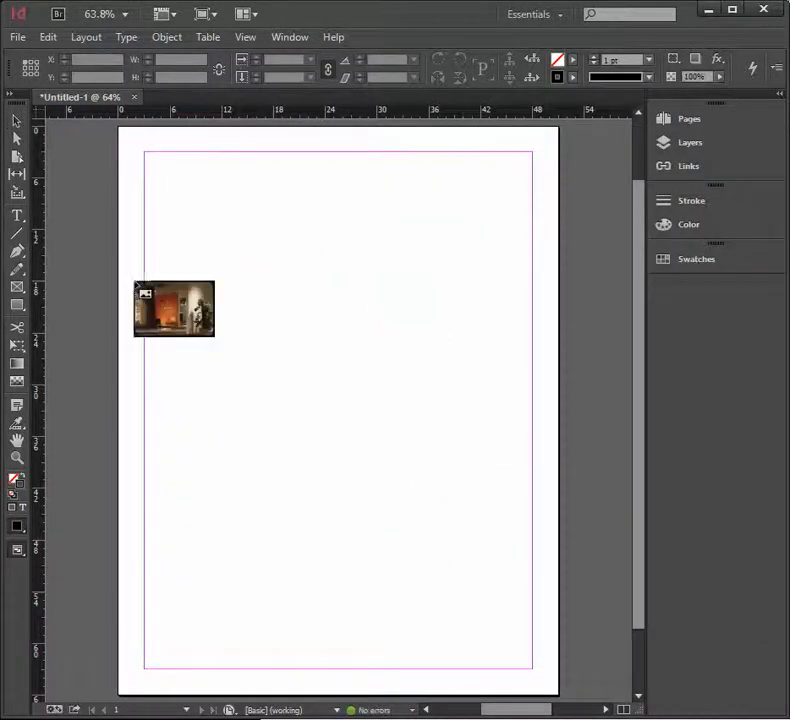
pyautogui.click(181, 183)
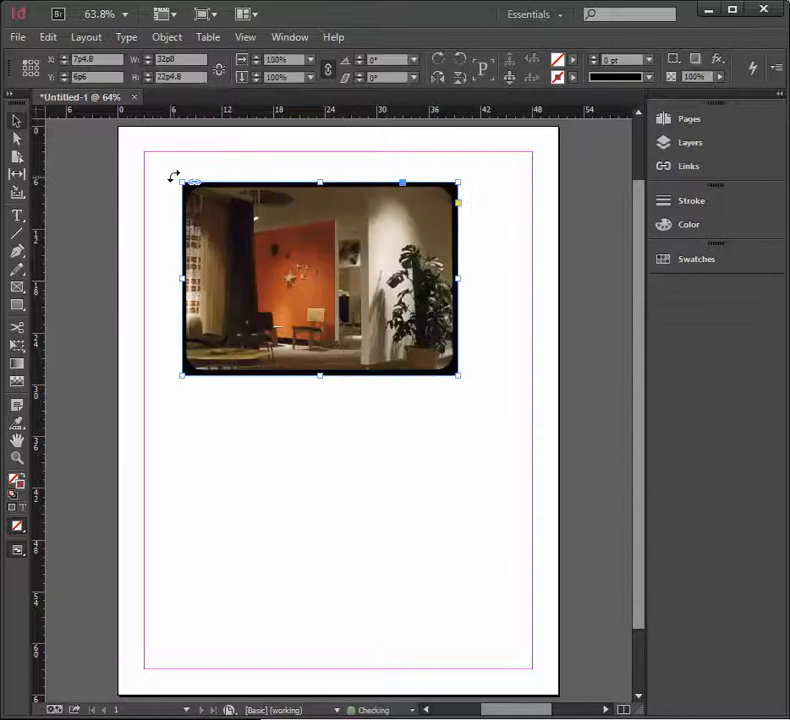
pyautogui.click(159, 265)
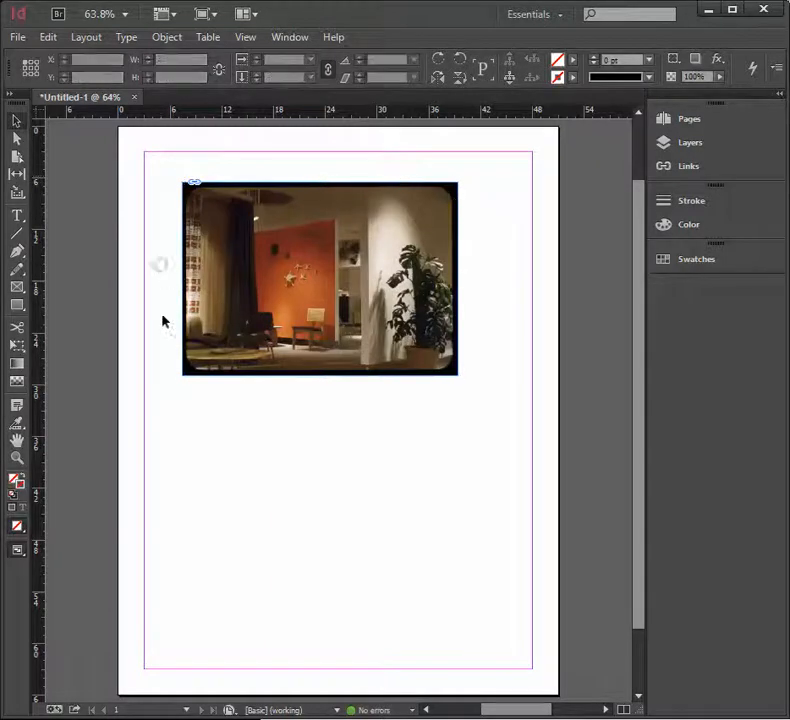
# Load 109_238829-W, 111_1494394-W and 111_1506915-W together and place them one after another, overlapping on the page
pyautogui.click(21, 40)
pyautogui.click(44, 297)
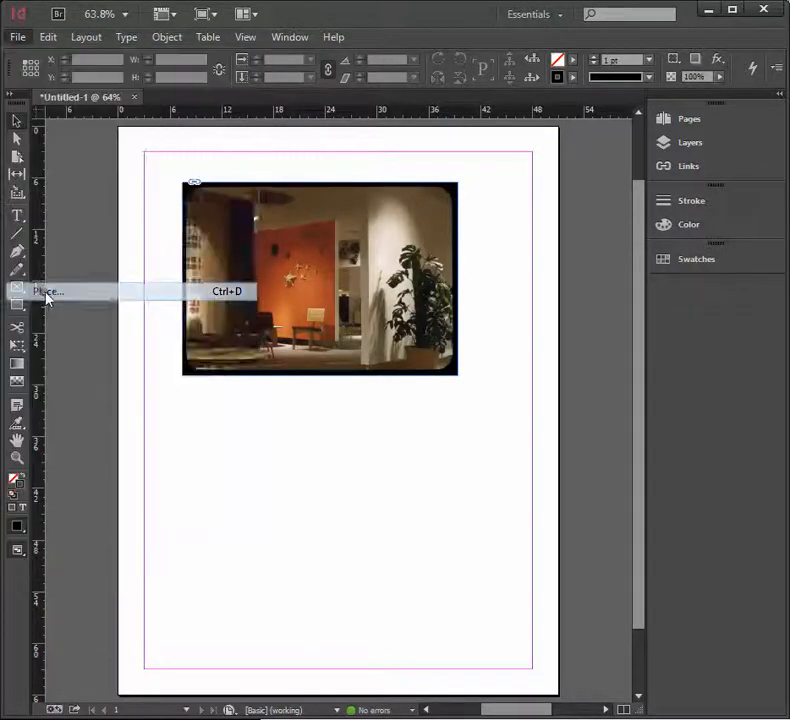
pyautogui.click(361, 273)
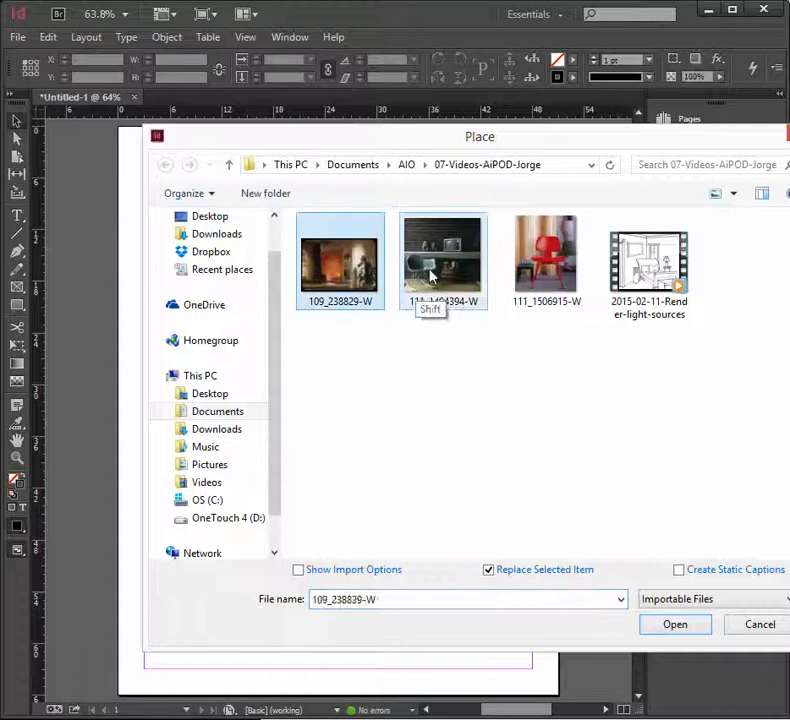
pyautogui.keyDown('shift'); pyautogui.click(432, 276); pyautogui.keyUp('shift')
pyautogui.keyDown('shift'); pyautogui.click(552, 273); pyautogui.keyUp('shift')
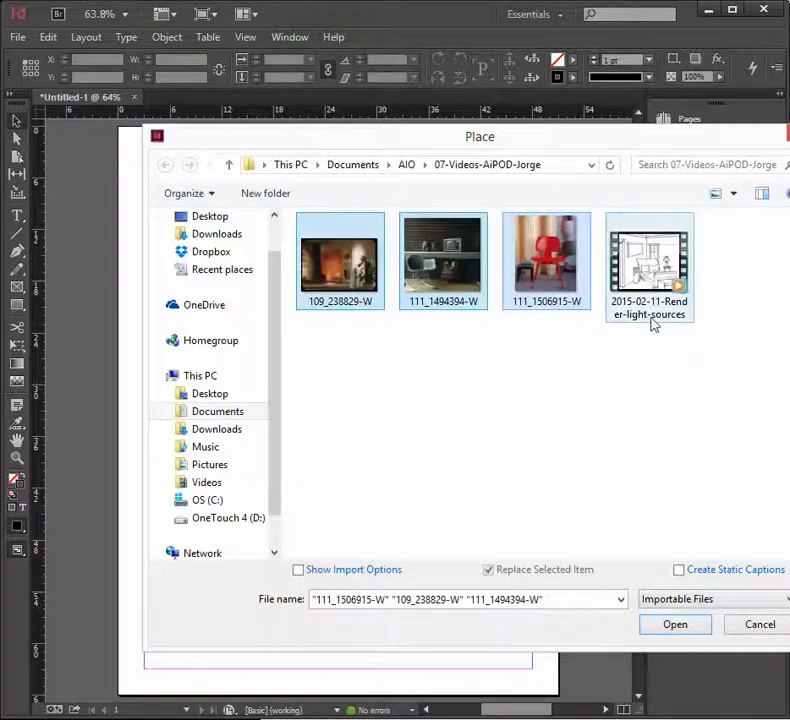
pyautogui.click(675, 624)
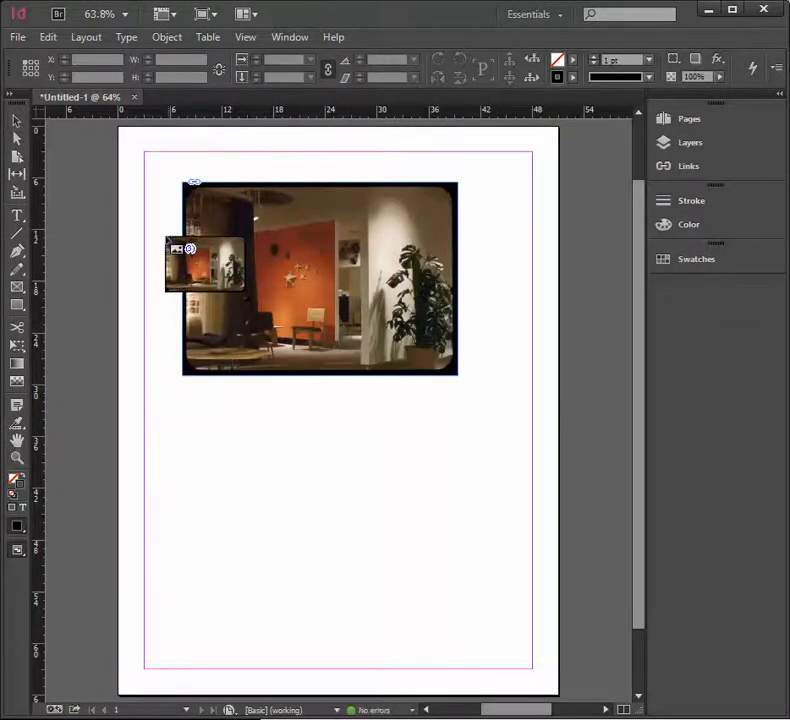
pyautogui.click(163, 231)
pyautogui.click(151, 272)
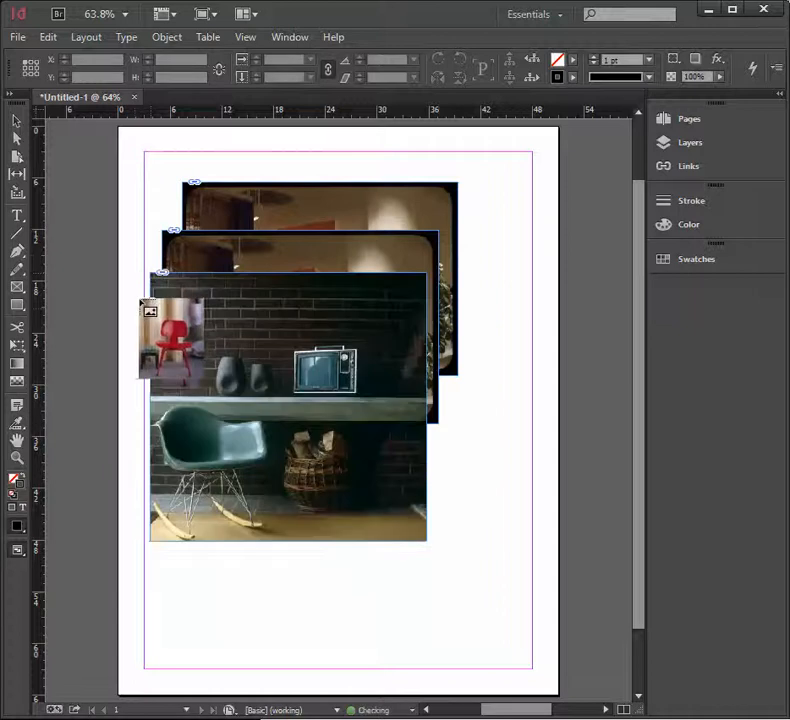
pyautogui.click(134, 307)
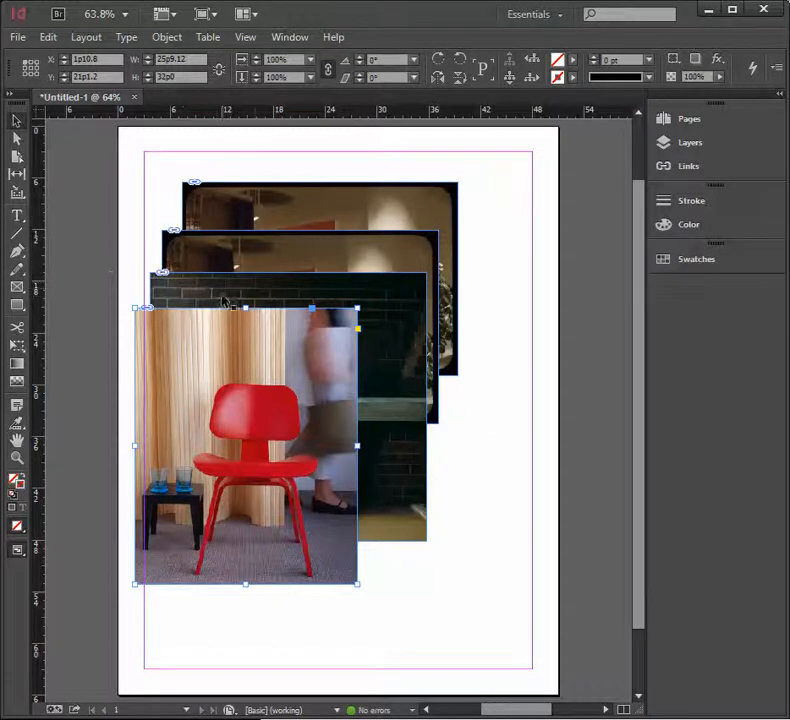
# Undo all the image placements on the page
pyautogui.hotkey('ctrl', 'z')
pyautogui.hotkey('ctrl', 'z')
pyautogui.hotkey('ctrl', 'z')
pyautogui.hotkey('ctrl', 'z')
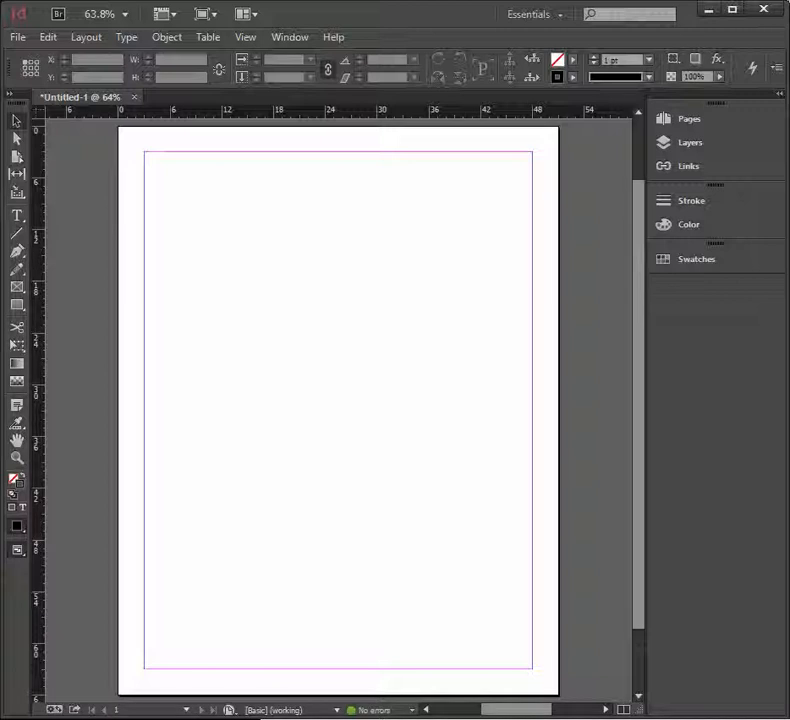
# Draw a rectangular placeholder frame near the page's upper-left margin and set its width and height to 16p0
pyautogui.click(17, 287)
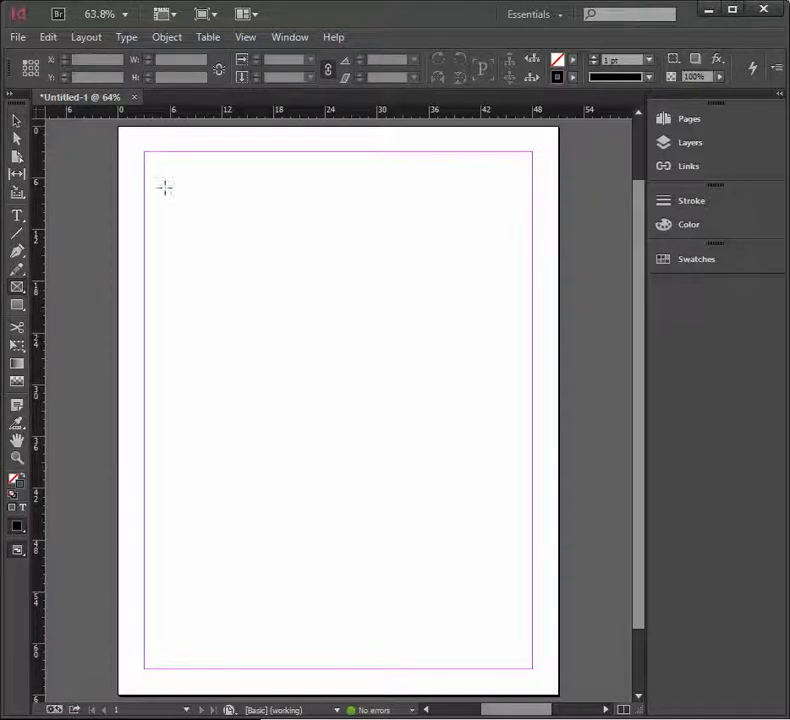
pyautogui.moveTo(159, 184); pyautogui.dragTo(308, 327)
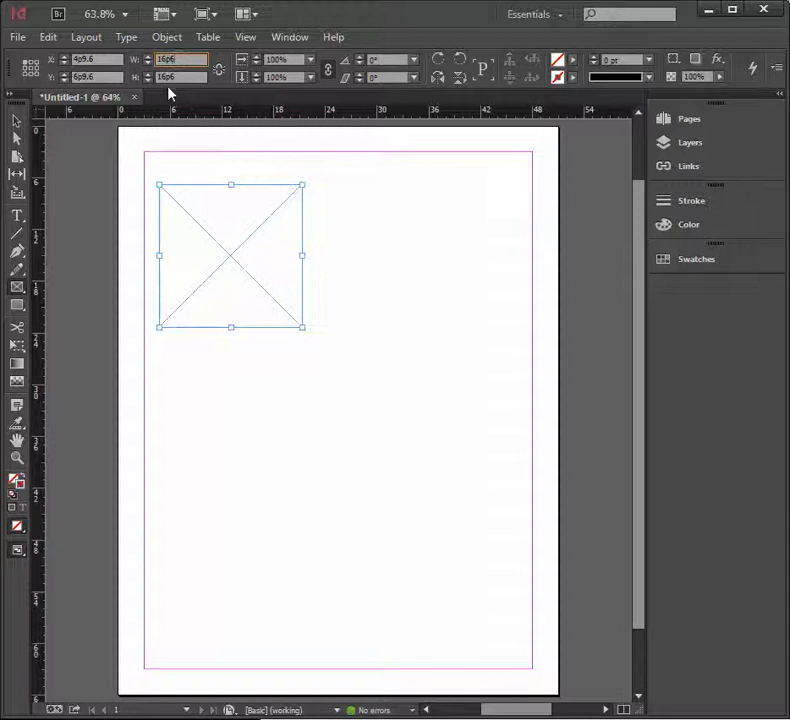
pyautogui.write('0')
pyautogui.press('Tab')
pyautogui.write('16p')
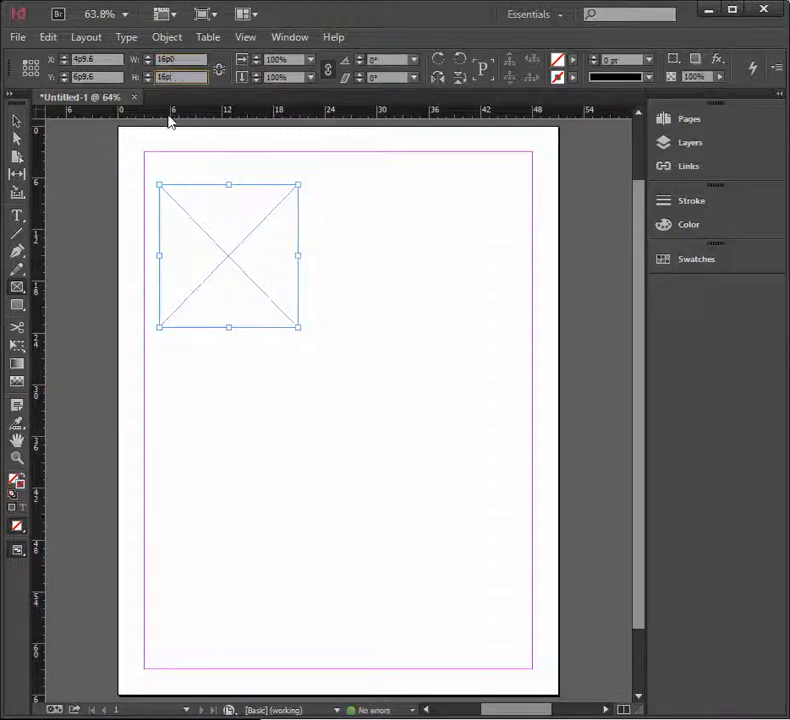
pyautogui.write('0')
pyautogui.press('Return')
pyautogui.click(17, 121)
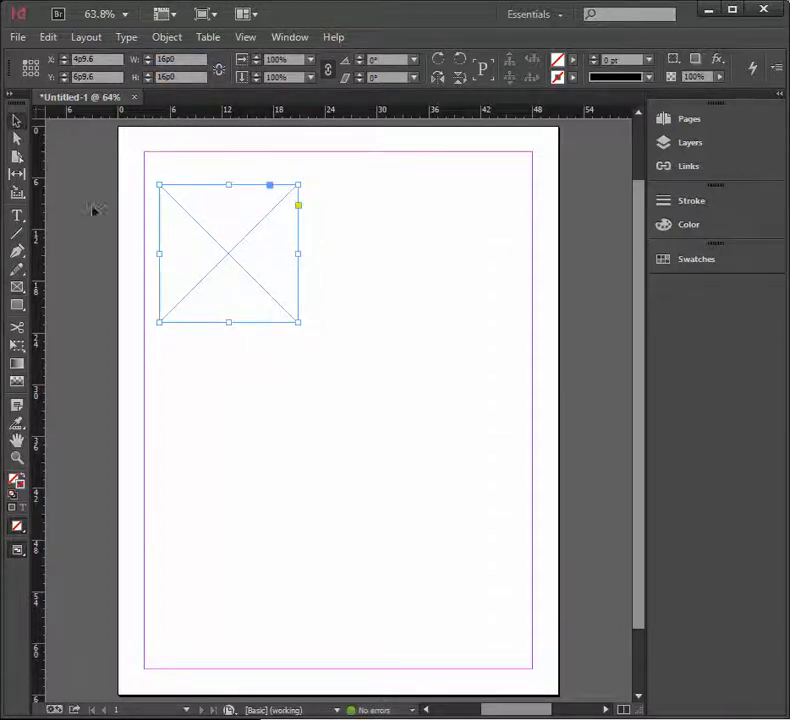
# Duplicate the square frame into an L-shaped set of three: upper ones at about X 5p9.6 and 24p0, the third below the first
pyautogui.click(133, 264)
pyautogui.click(159, 269)
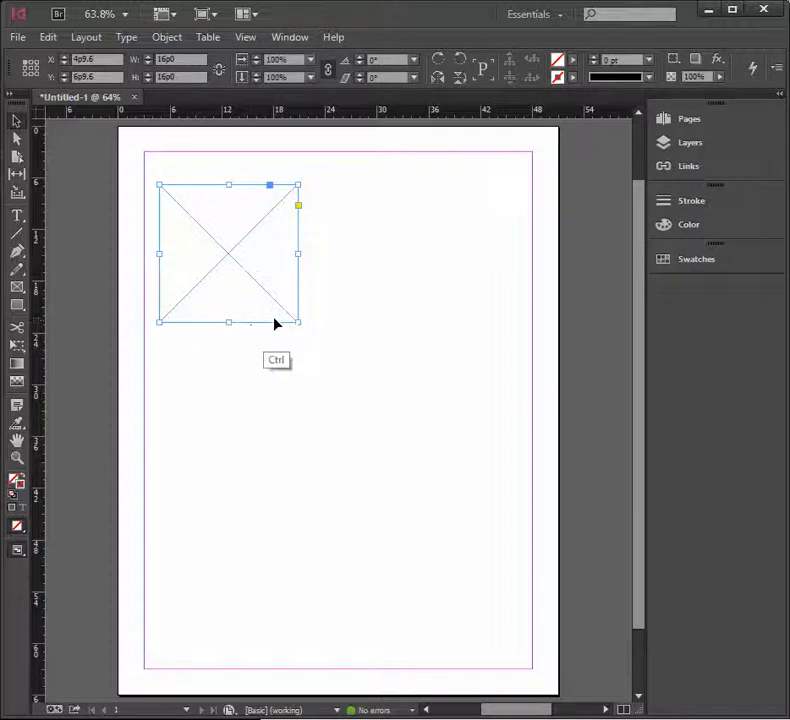
pyautogui.moveTo(272, 322); pyautogui.dragTo(437, 329)
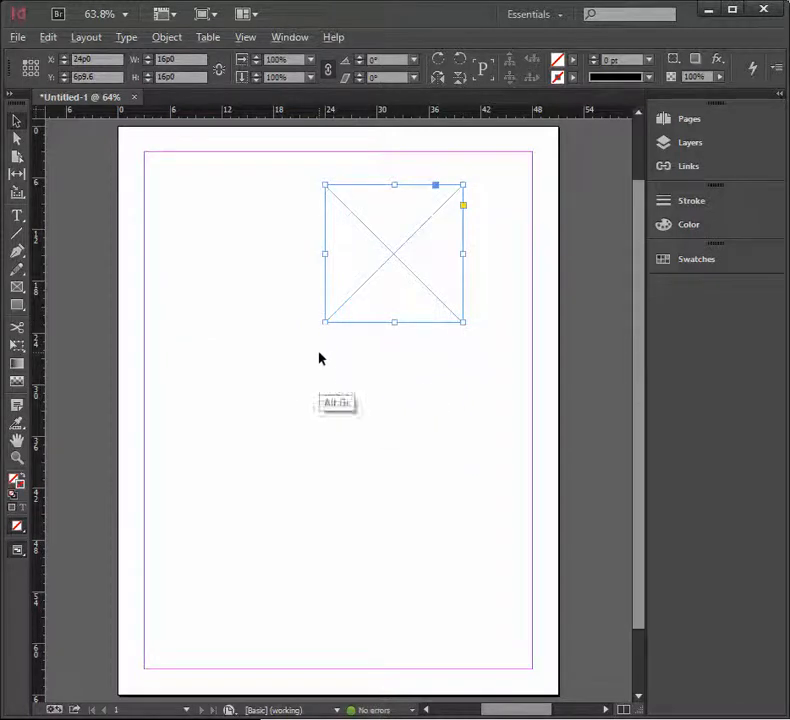
pyautogui.moveTo(354, 330); pyautogui.dragTo(193, 321)
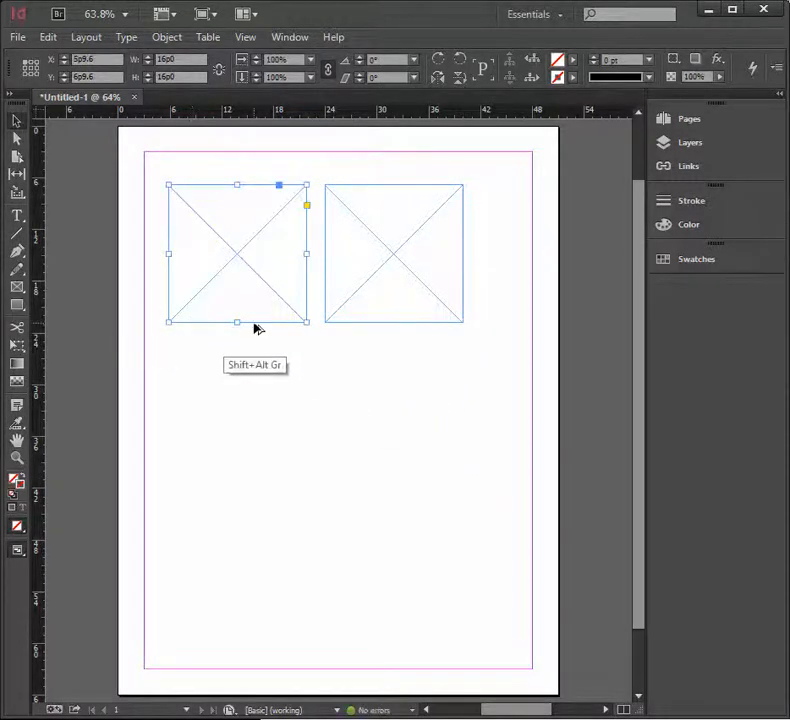
pyautogui.moveTo(256, 325); pyautogui.dragTo(251, 483)
pyautogui.click(306, 567)
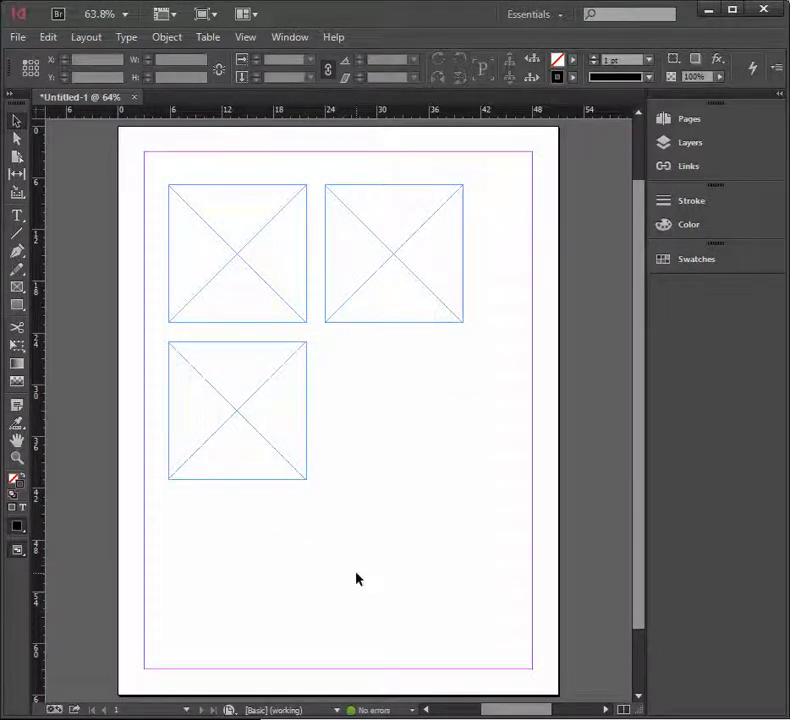
# Set the upper-left frame's content fitting to Fit Content to Frame
pyautogui.click(170, 275)
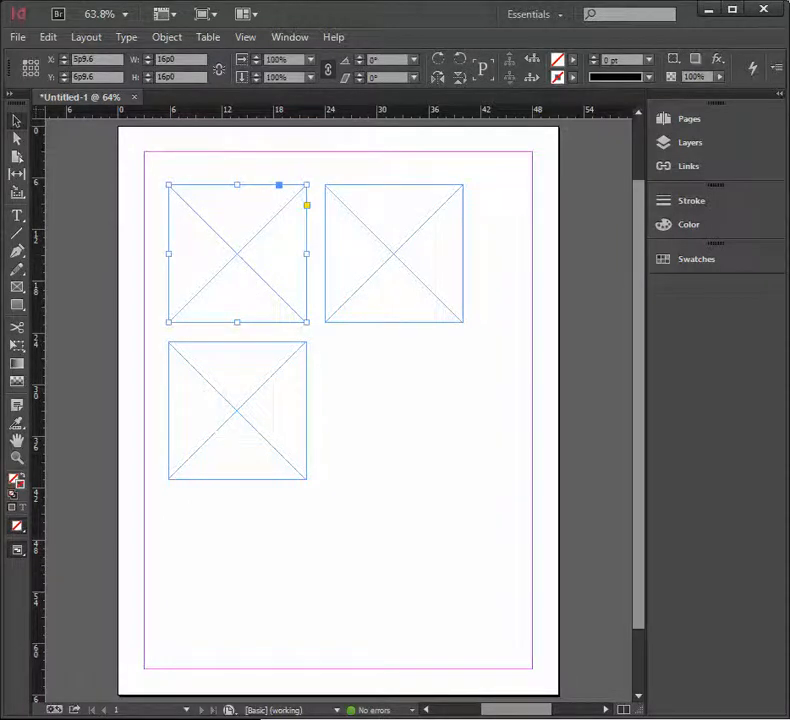
pyautogui.rightClick(254, 298)
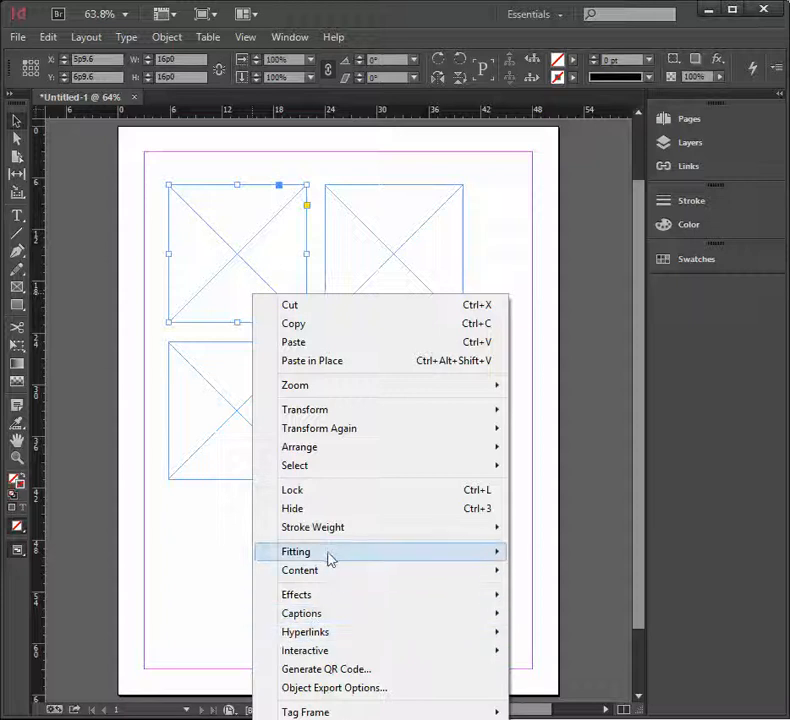
pyautogui.moveTo(330, 558)
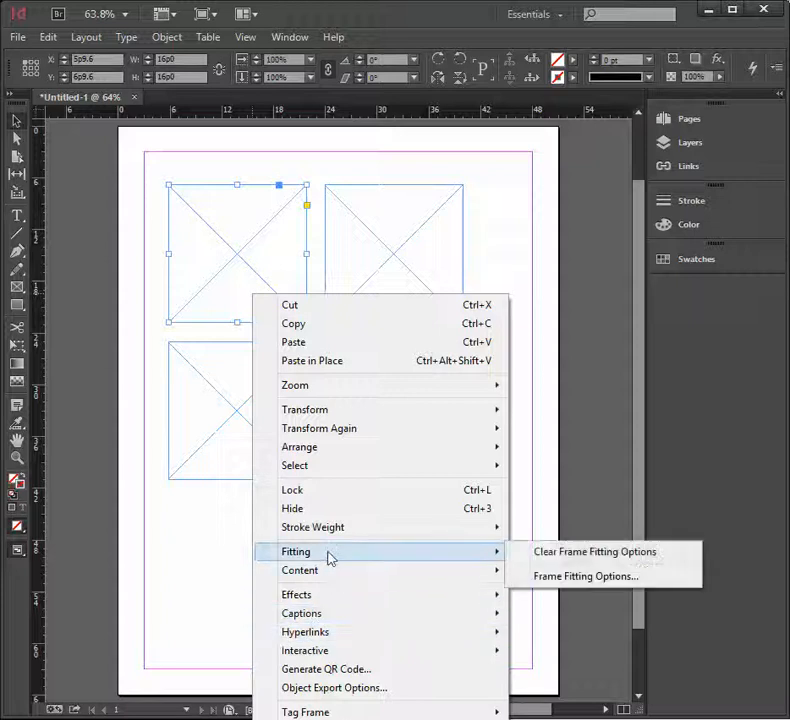
pyautogui.click(579, 585)
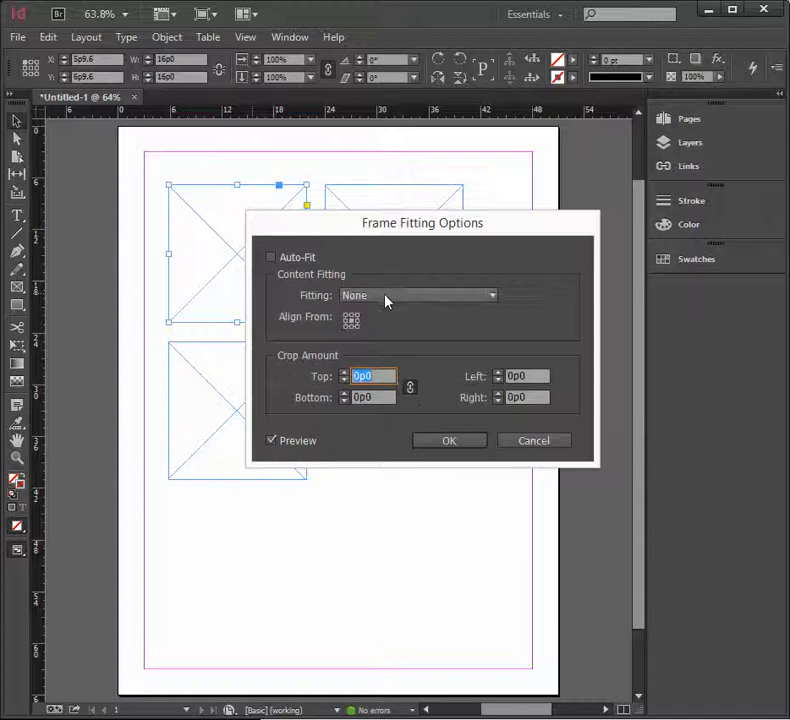
pyautogui.click(384, 296)
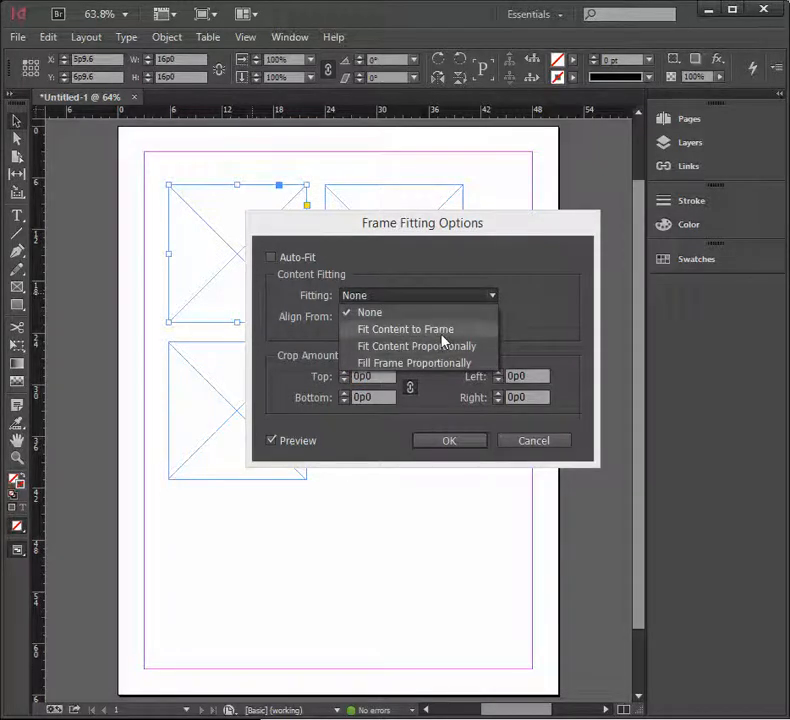
pyautogui.click(443, 337)
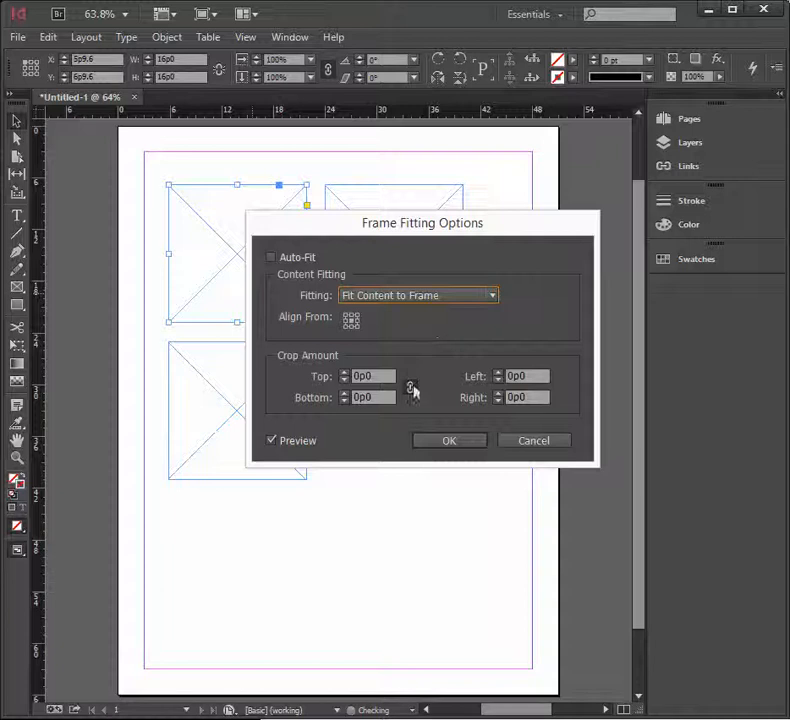
pyautogui.click(465, 443)
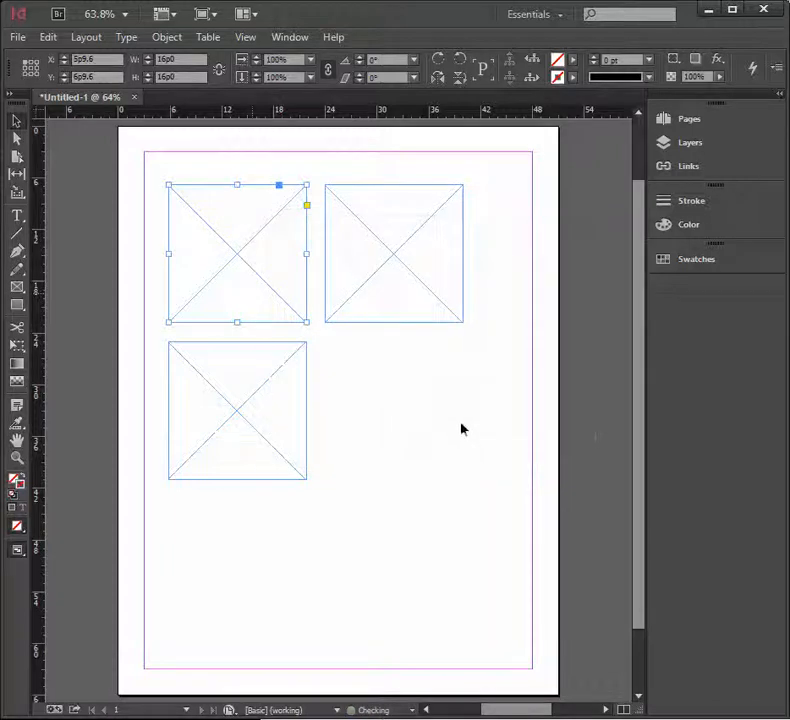
# Apply Fit Content to Frame as the fitting option for both the upper-right and lower-left frames
pyautogui.click(367, 326)
pyautogui.keyDown('shift'); pyautogui.click(307, 373); pyautogui.keyUp('shift')
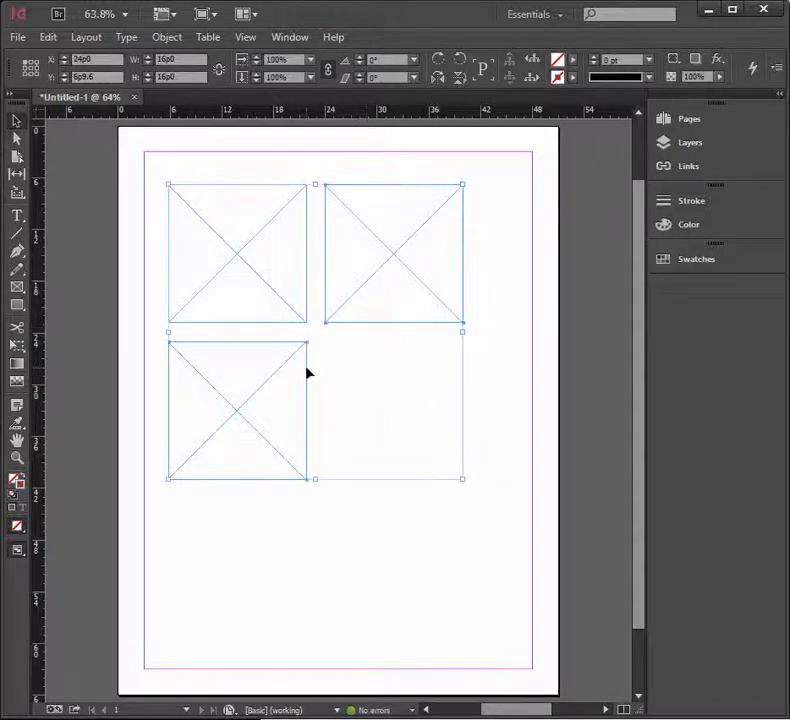
pyautogui.rightClick(384, 305)
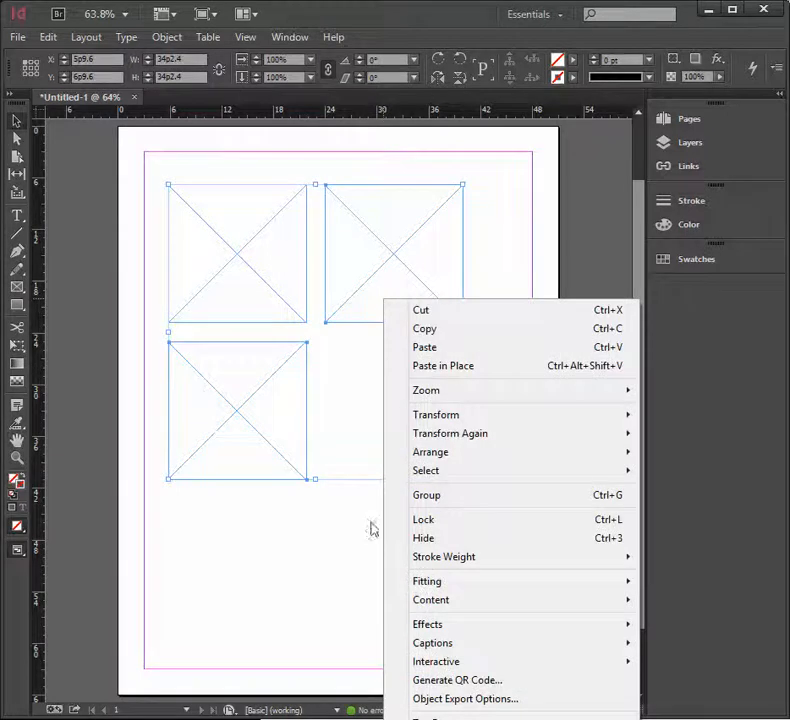
pyautogui.moveTo(443, 588)
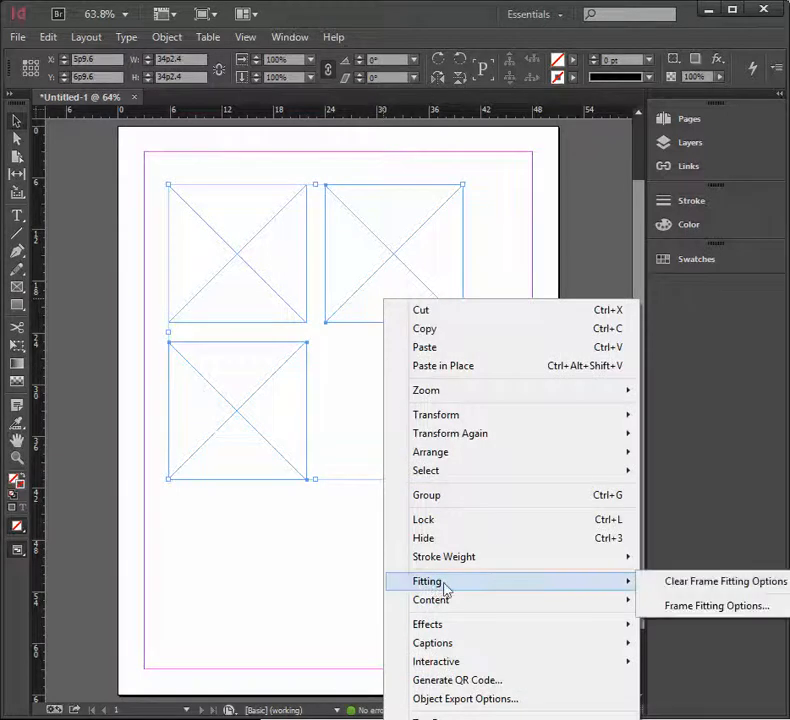
pyautogui.click(679, 606)
pyautogui.click(461, 296)
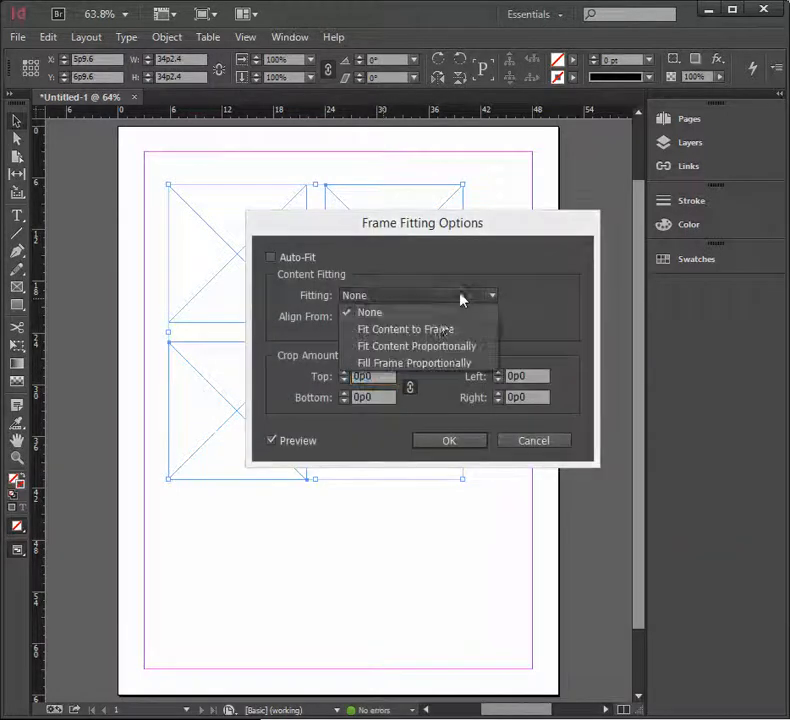
pyautogui.click(431, 329)
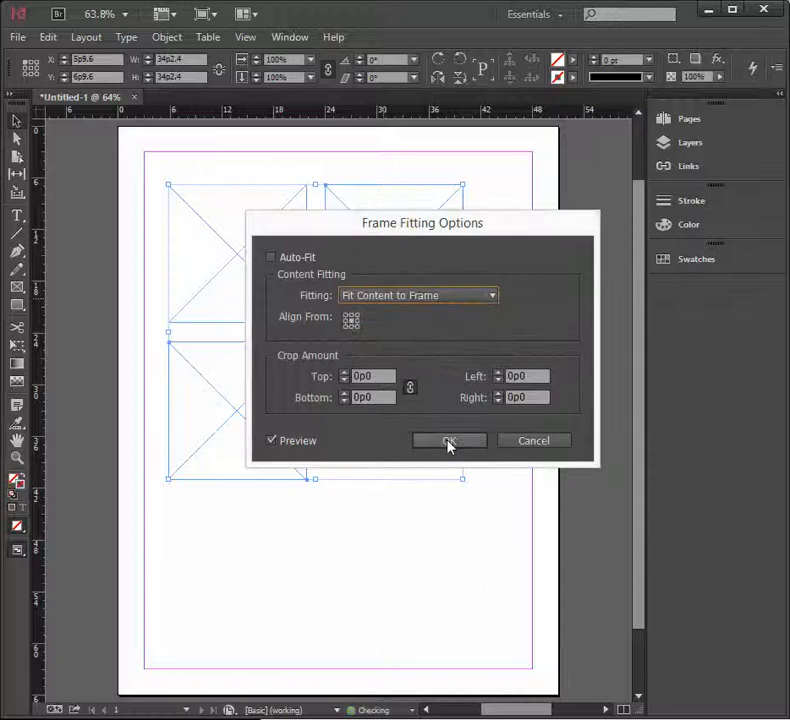
pyautogui.click(448, 441)
pyautogui.click(502, 388)
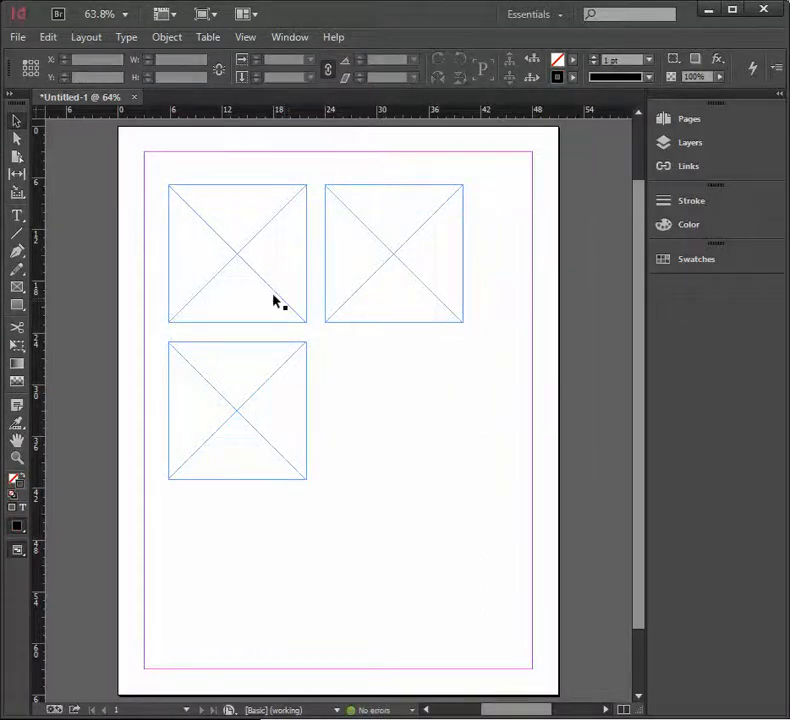
# Place the image 109_238829-W into the upper-left placeholder frame
pyautogui.click(289, 303)
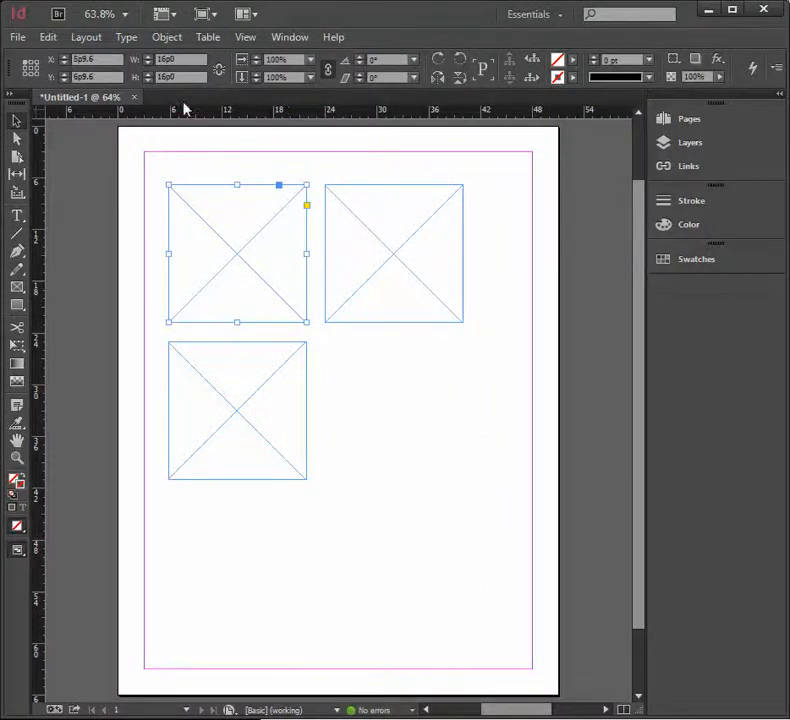
pyautogui.click(48, 37)
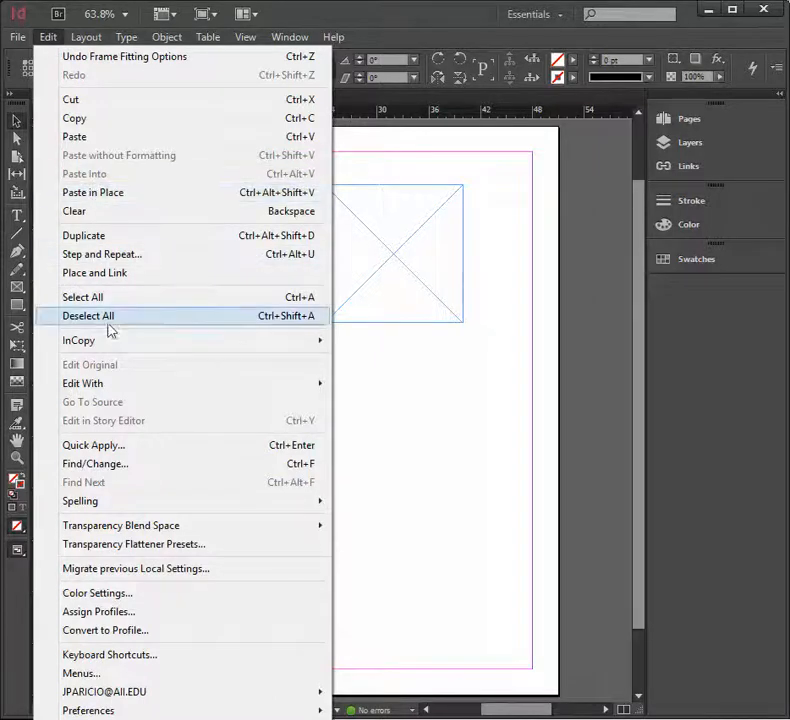
pyautogui.click(100, 118)
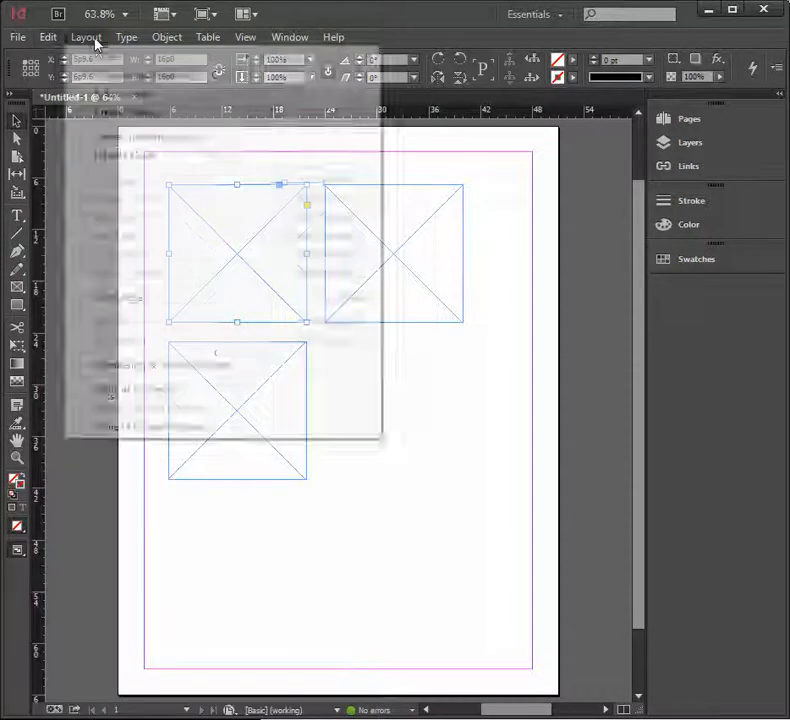
pyautogui.click(18, 37)
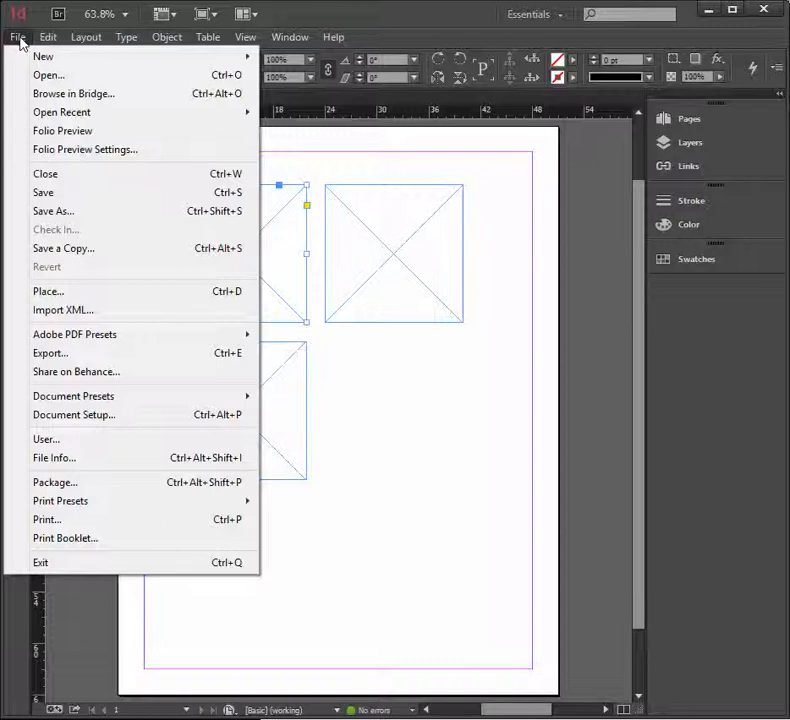
pyautogui.click(51, 292)
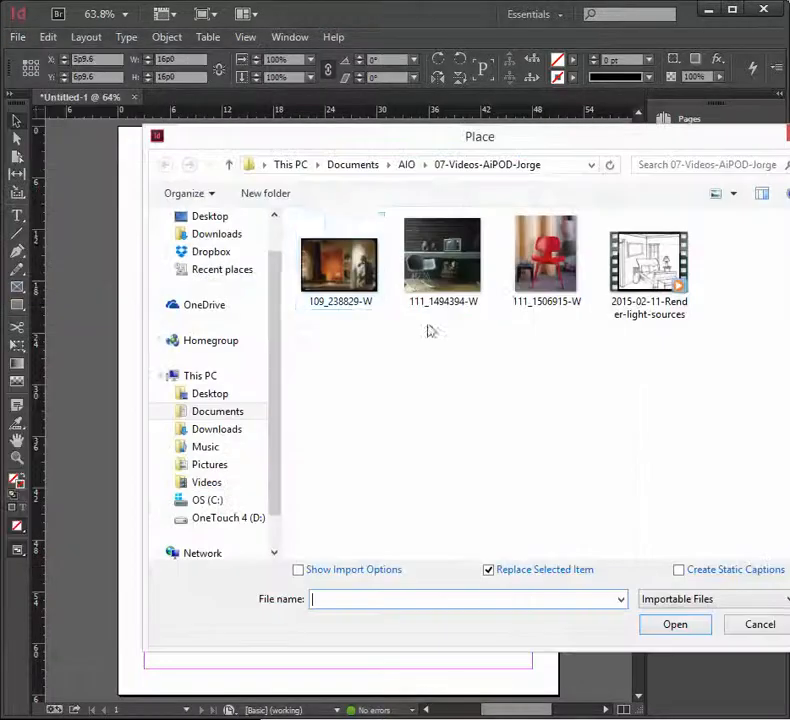
pyautogui.click(352, 277)
pyautogui.click(672, 622)
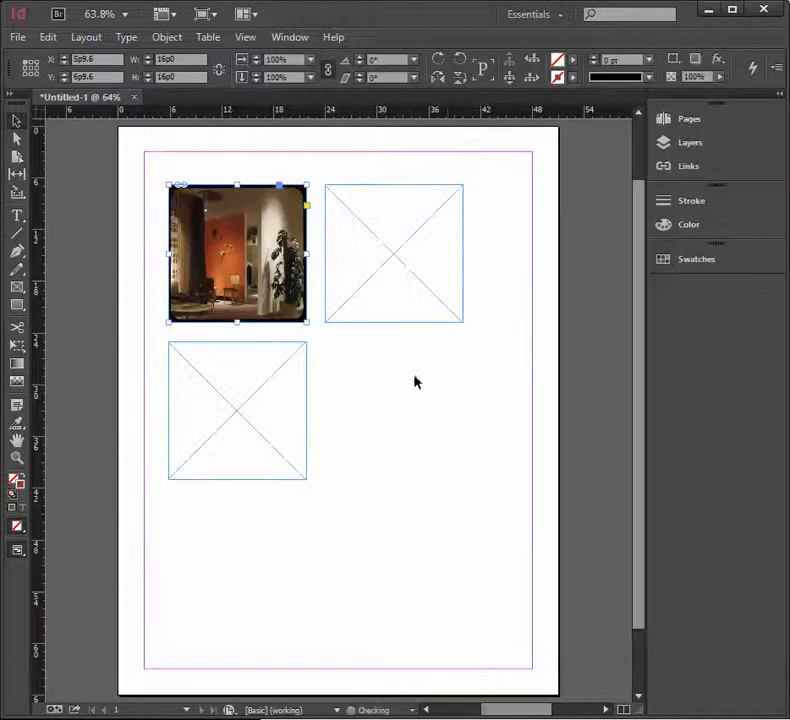
# Place the image 111_1494394-W into the upper-right placeholder frame
pyautogui.click(393, 290)
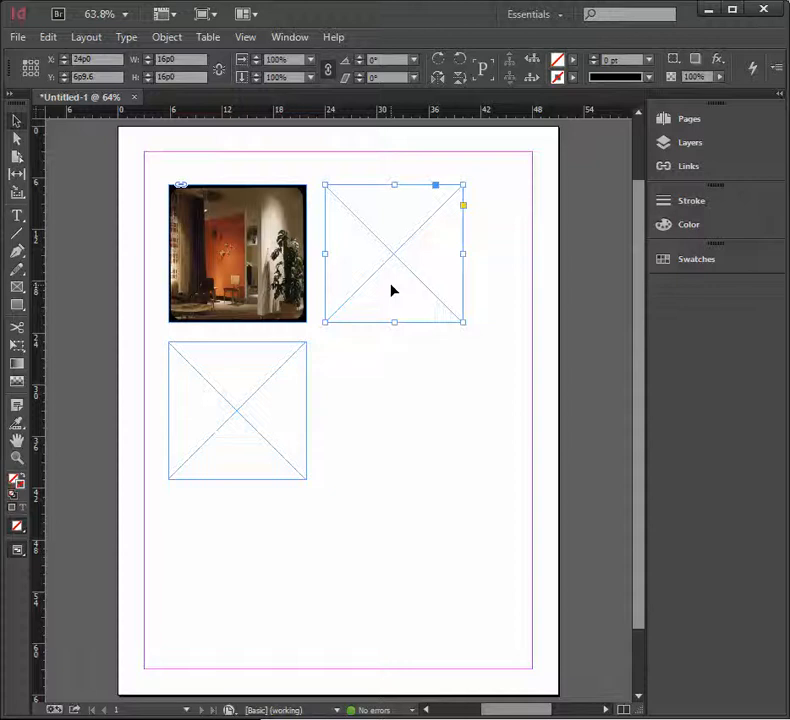
pyautogui.click(18, 37)
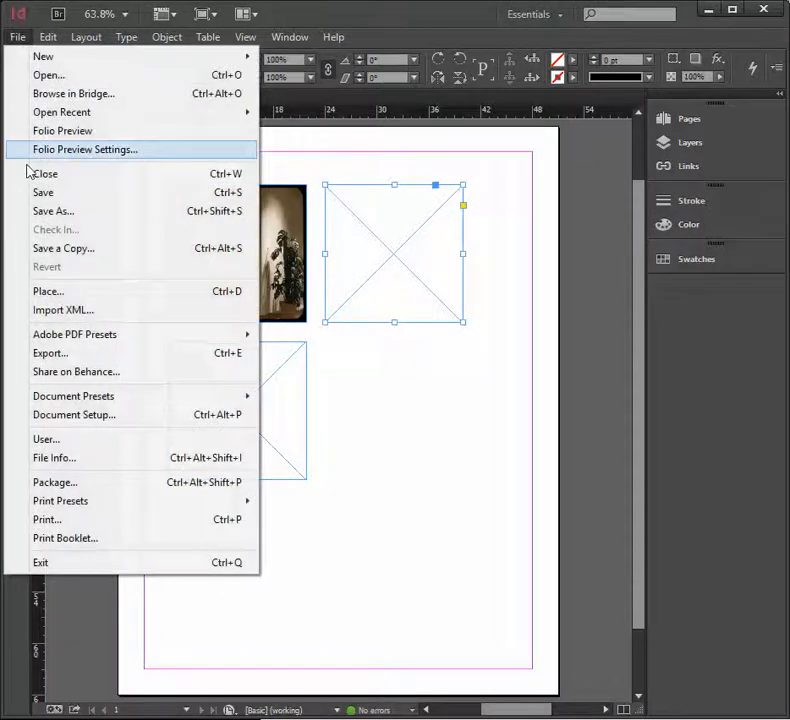
pyautogui.click(62, 292)
pyautogui.click(446, 274)
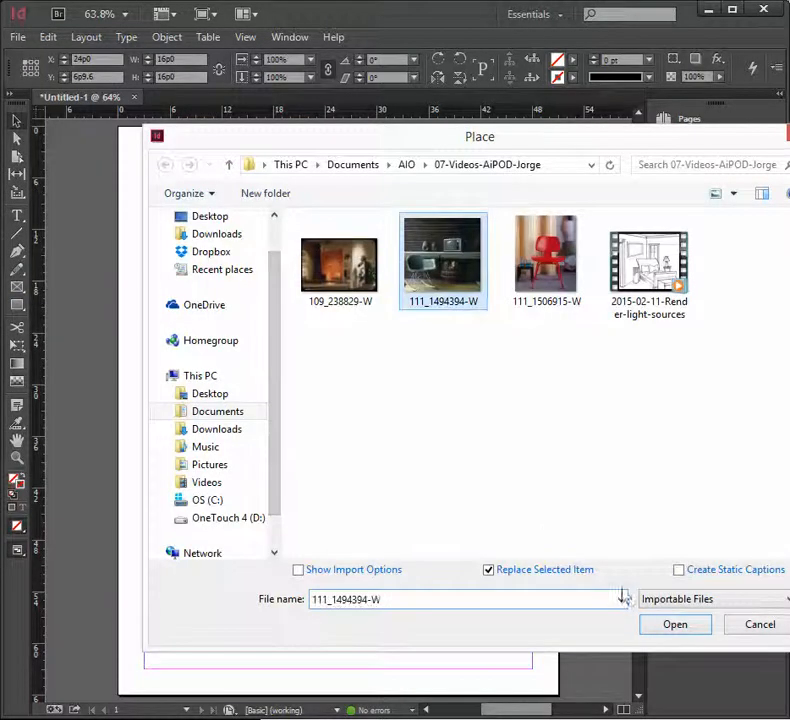
pyautogui.click(673, 623)
pyautogui.click(455, 480)
# Place the red chair image 111_1506915-W into the lower-left placeholder frame
pyautogui.click(253, 428)
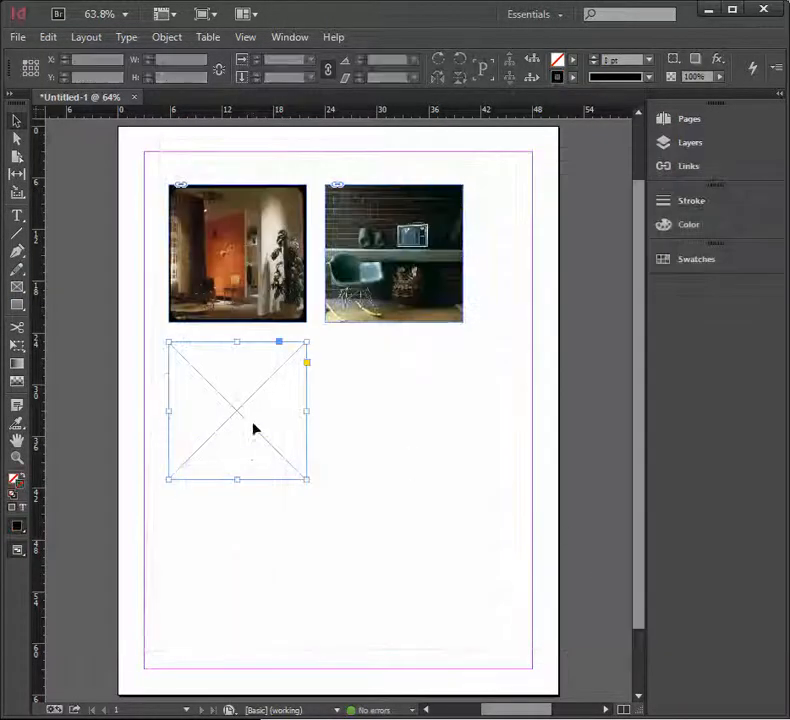
pyautogui.click(18, 37)
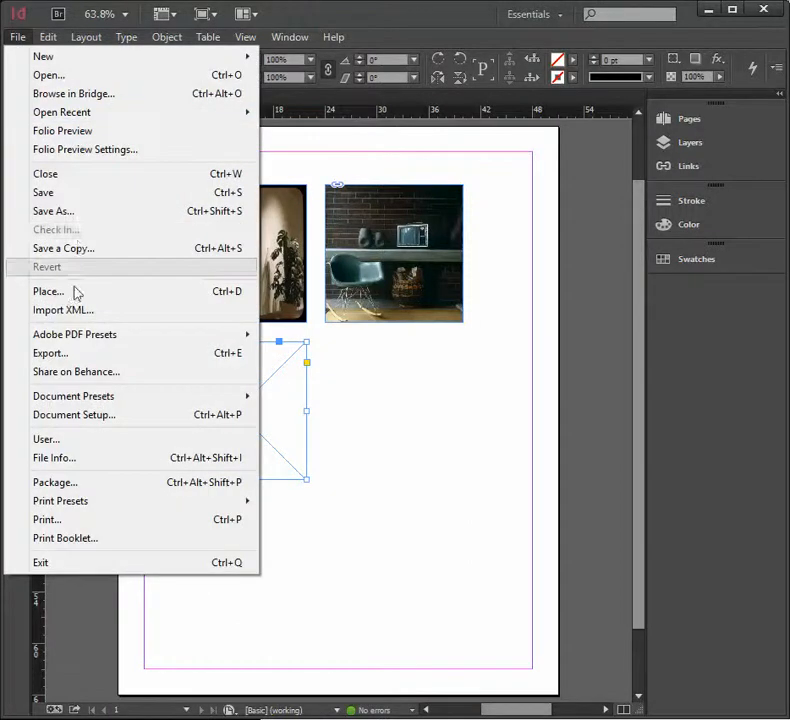
pyautogui.click(77, 293)
pyautogui.click(585, 275)
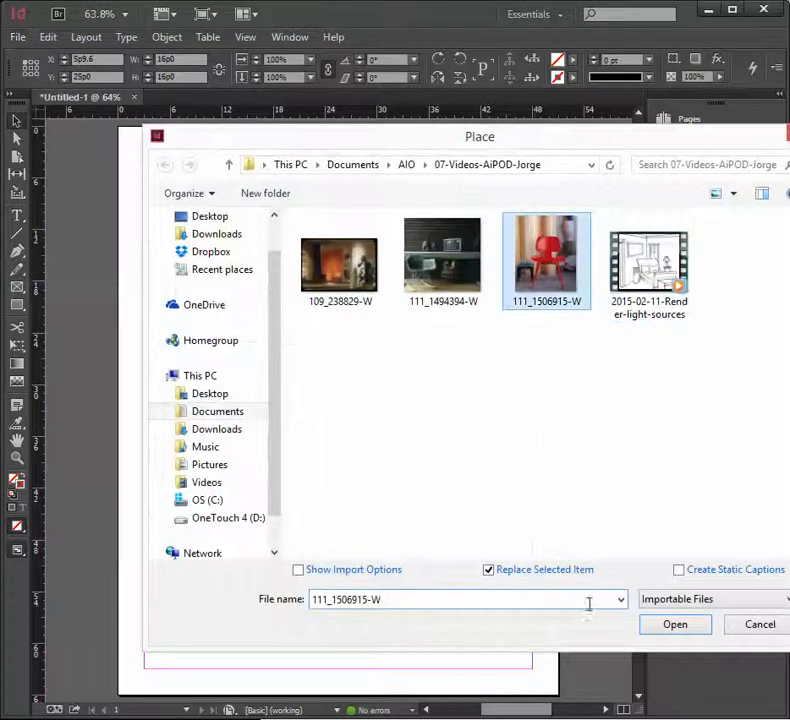
pyautogui.click(675, 624)
pyautogui.click(381, 467)
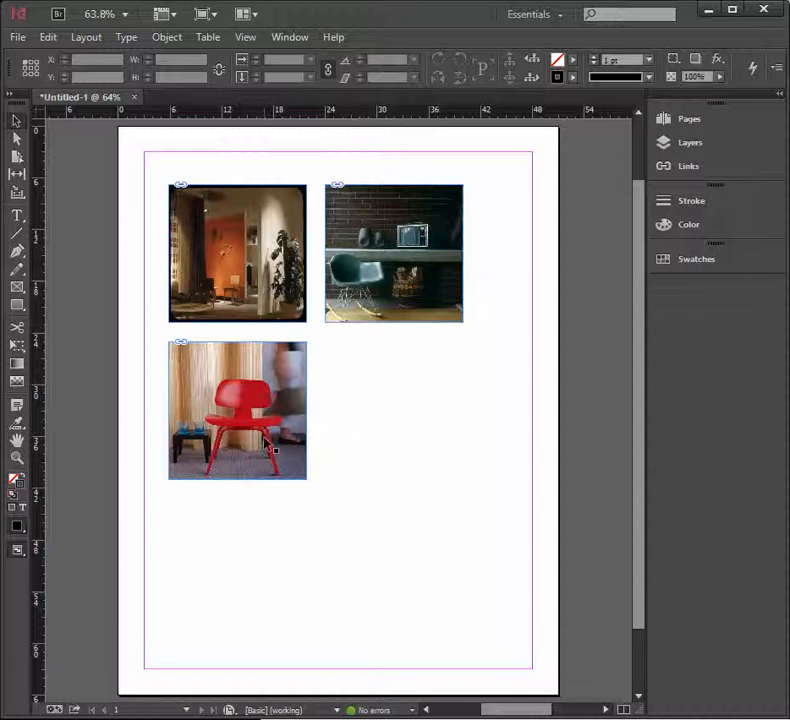
# Reapply Fit Content to Frame to the red chair image in the lower-left frame
pyautogui.click(290, 457)
pyautogui.rightClick(292, 462)
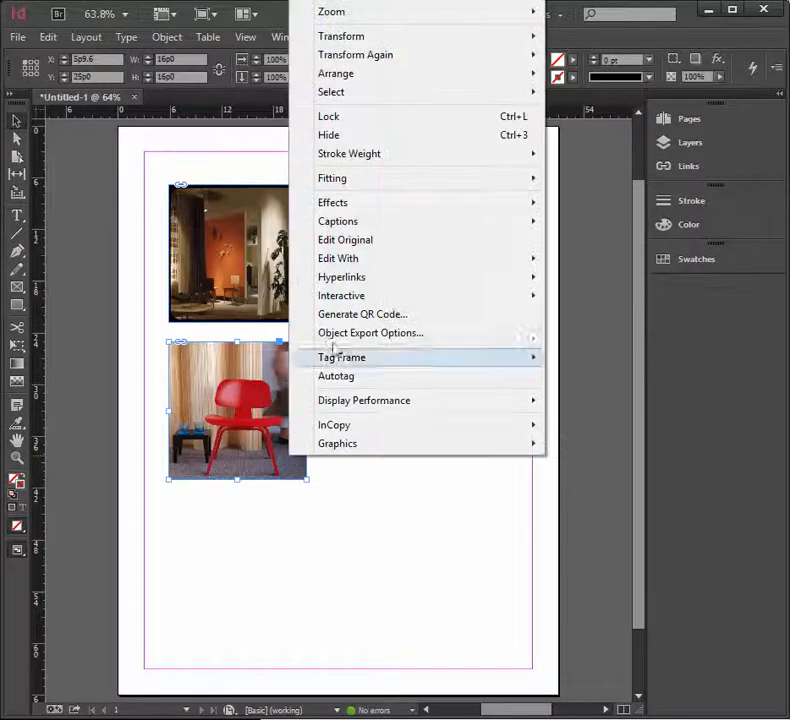
pyautogui.moveTo(358, 181)
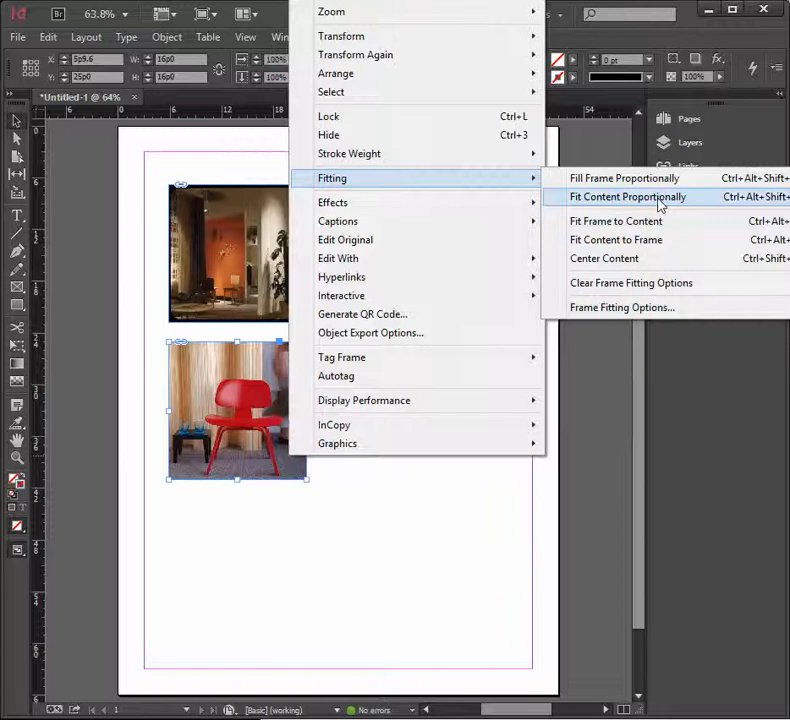
pyautogui.click(643, 247)
pyautogui.click(365, 455)
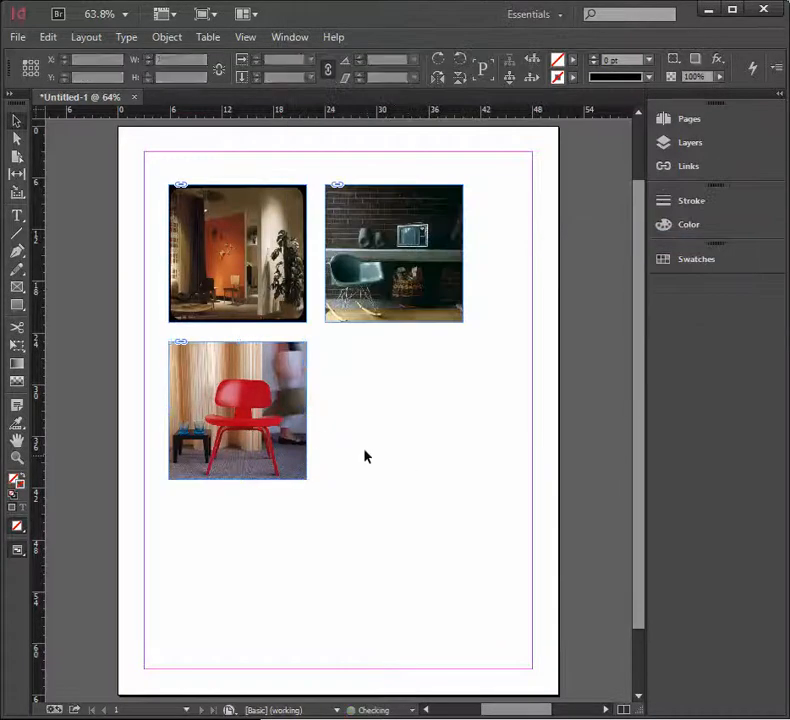
pyautogui.click(262, 412)
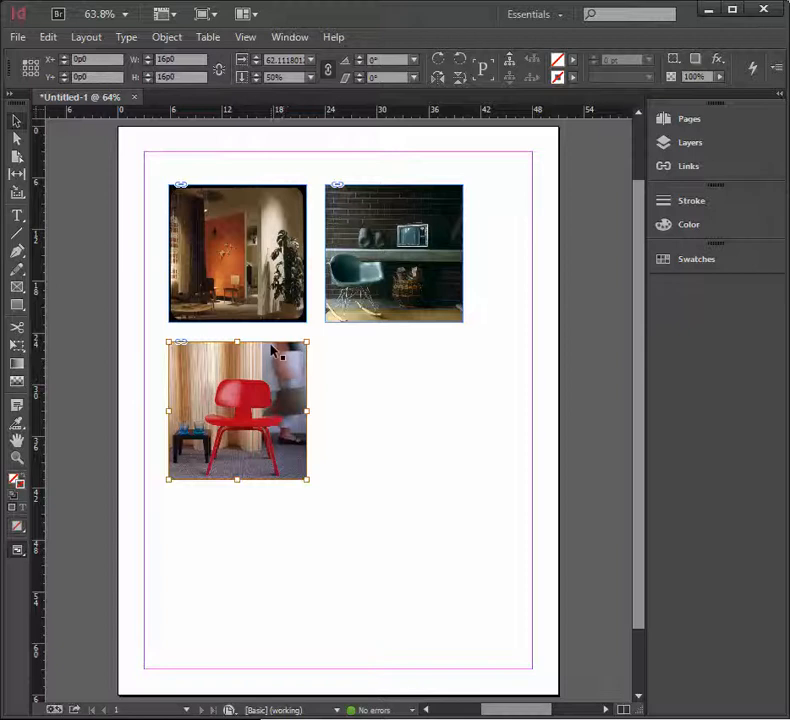
pyautogui.click(379, 317)
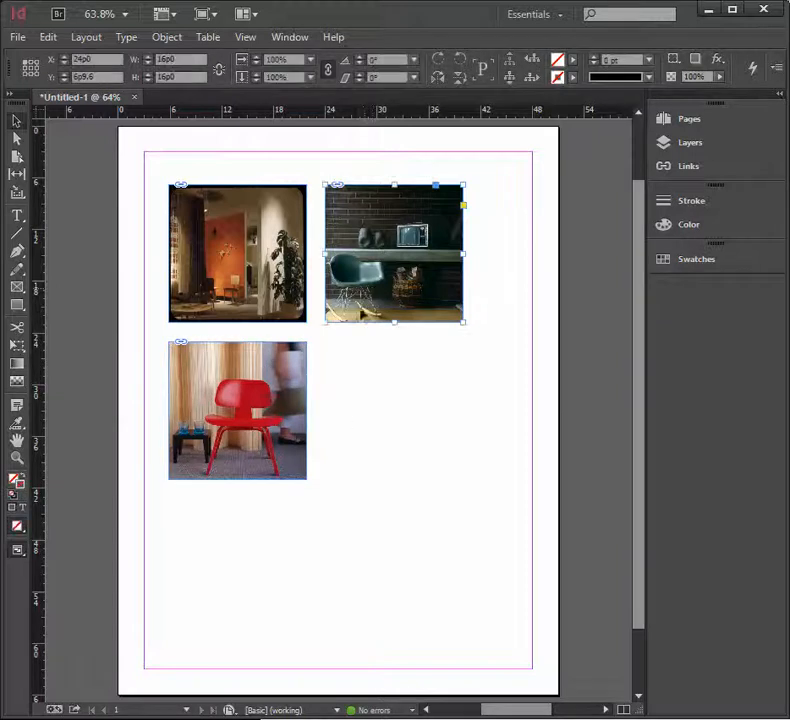
# Undo the image placements and frame creation until the page is empty
pyautogui.hotkey('ctrl', 'z')
pyautogui.hotkey('ctrl', 'z')
pyautogui.hotkey('ctrl', 'z')
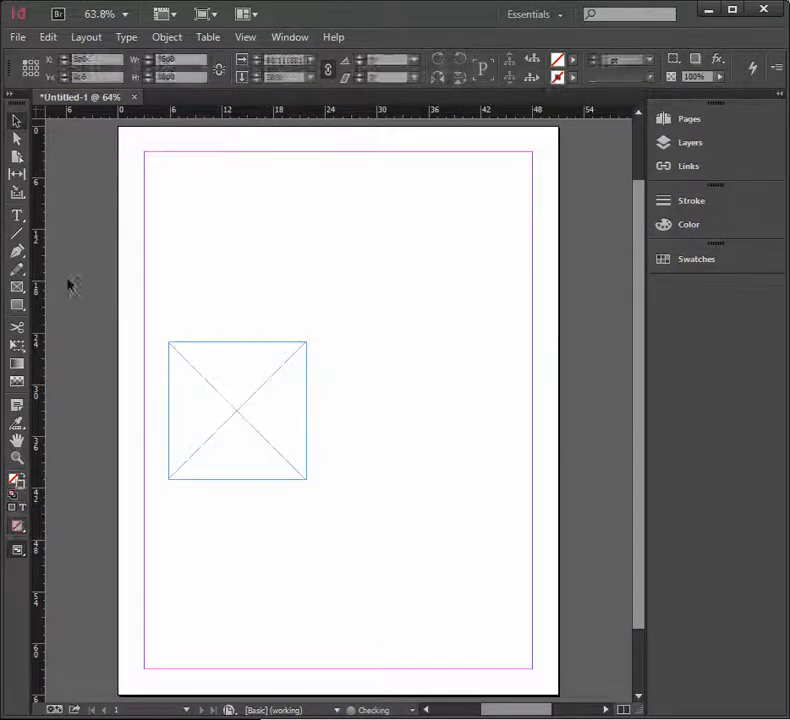
pyautogui.hotkey('ctrl', 'z')
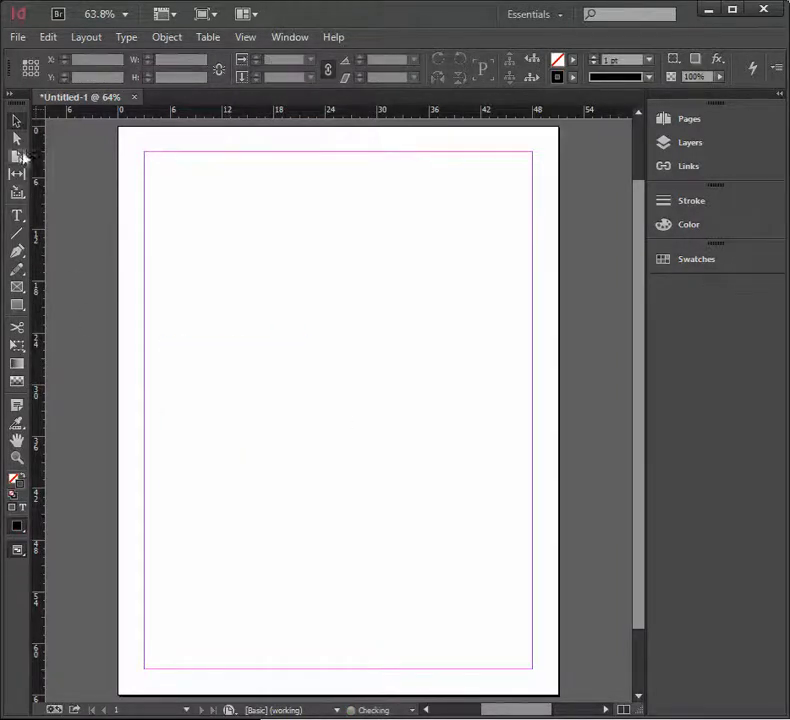
# Draw a new rectangular placeholder frame at about X 8p0, Y 7p9.6 and set its width and height to 16p0
pyautogui.click(17, 288)
pyautogui.moveTo(187, 195); pyautogui.dragTo(340, 341)
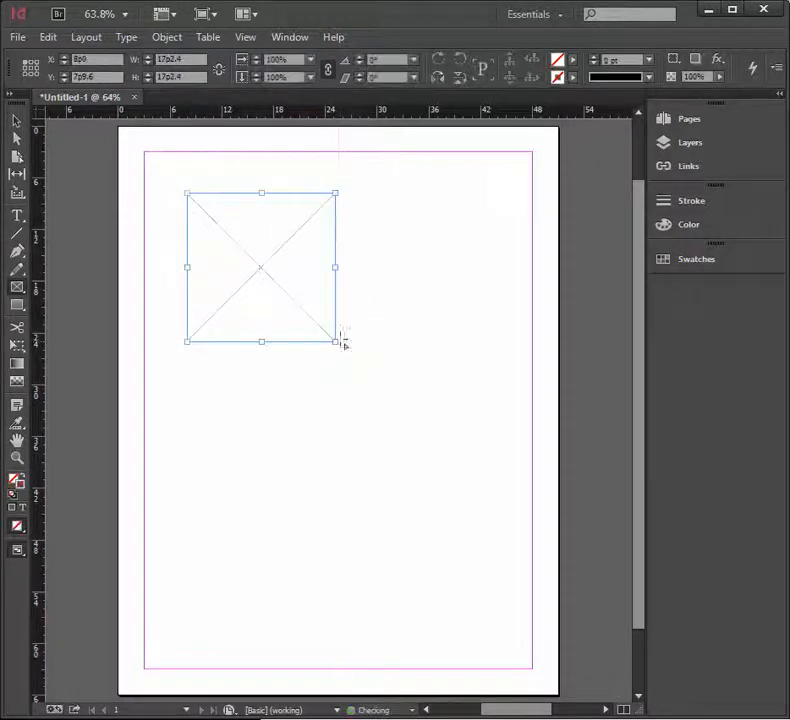
pyautogui.click(132, 60)
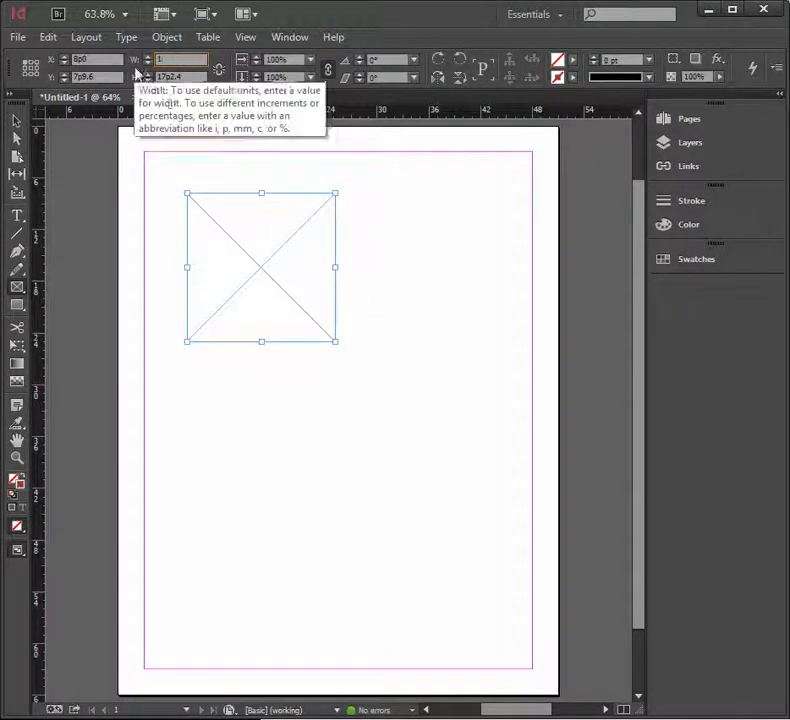
pyautogui.write('16')
pyautogui.press('Tab')
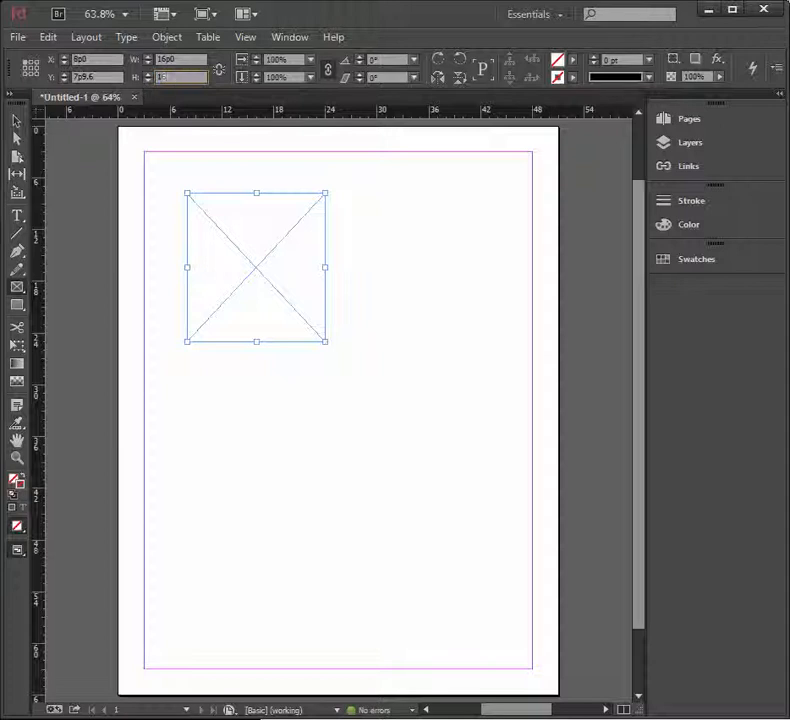
pyautogui.press('Return')
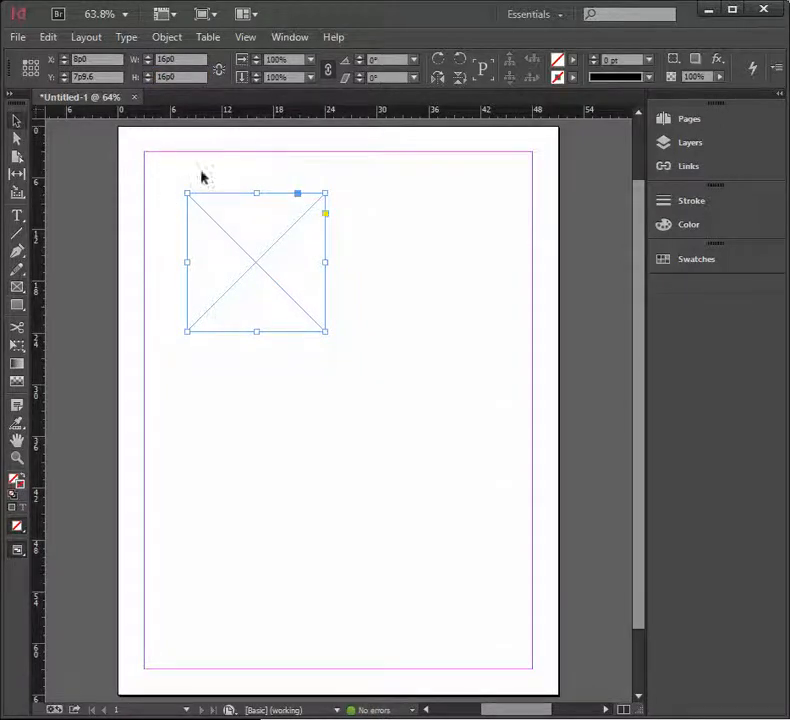
# Place the red chair image 111_1506915-W into the new square frame
pyautogui.click(48, 38)
pyautogui.moveTo(26, 42)
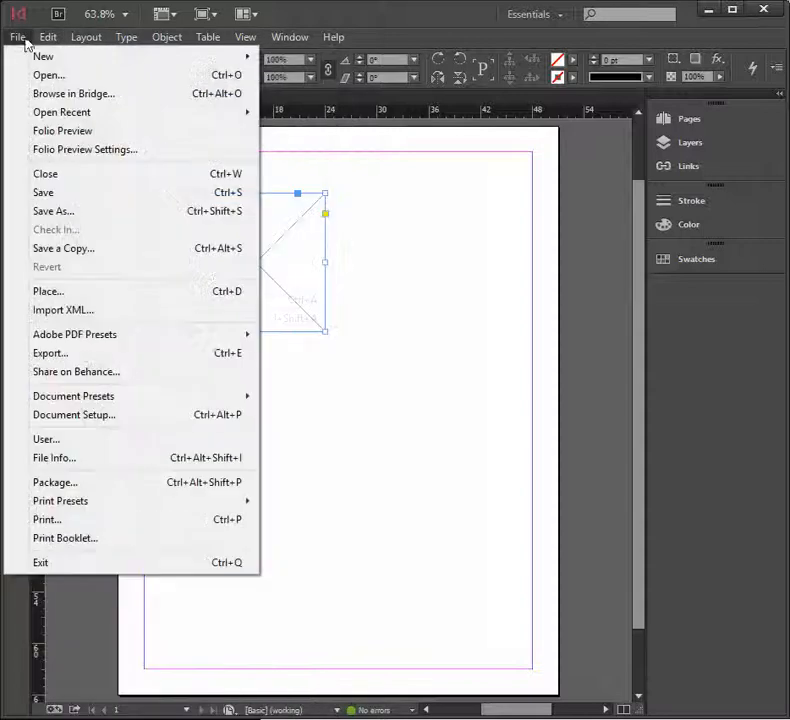
pyautogui.click(66, 291)
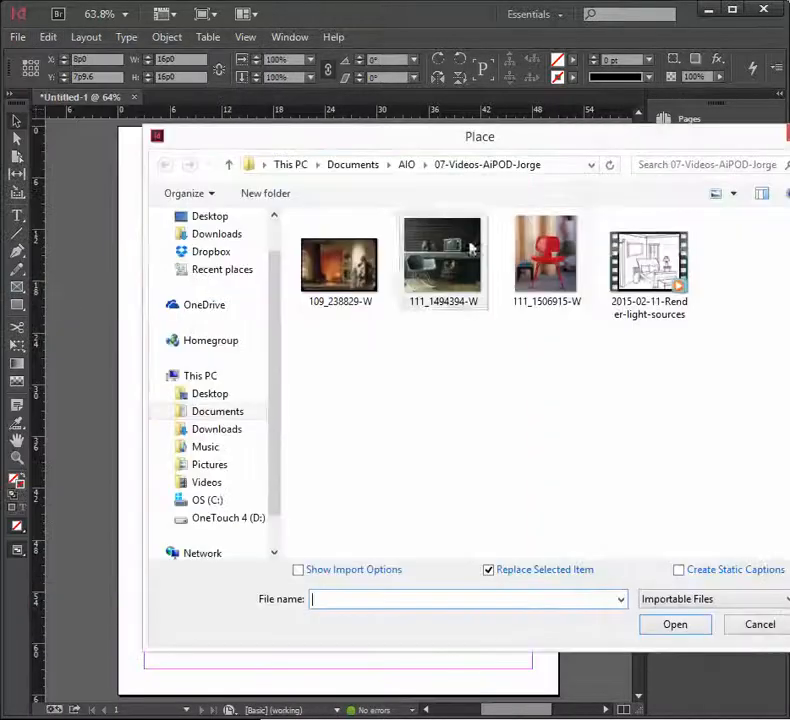
pyautogui.click(540, 258)
pyautogui.click(676, 626)
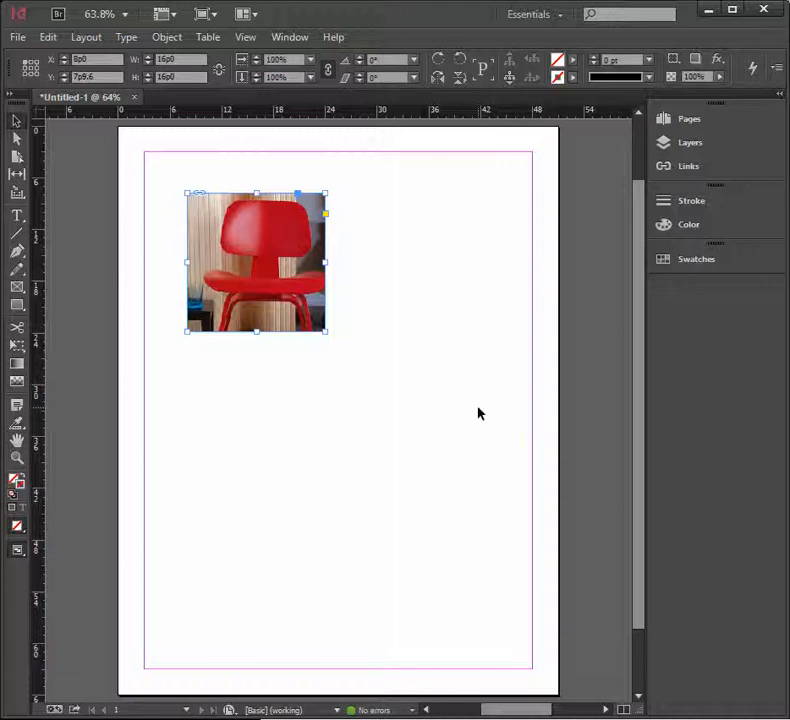
# Apply Fit Content Proportionally to the red chair image in its frame
pyautogui.rightClick(300, 303)
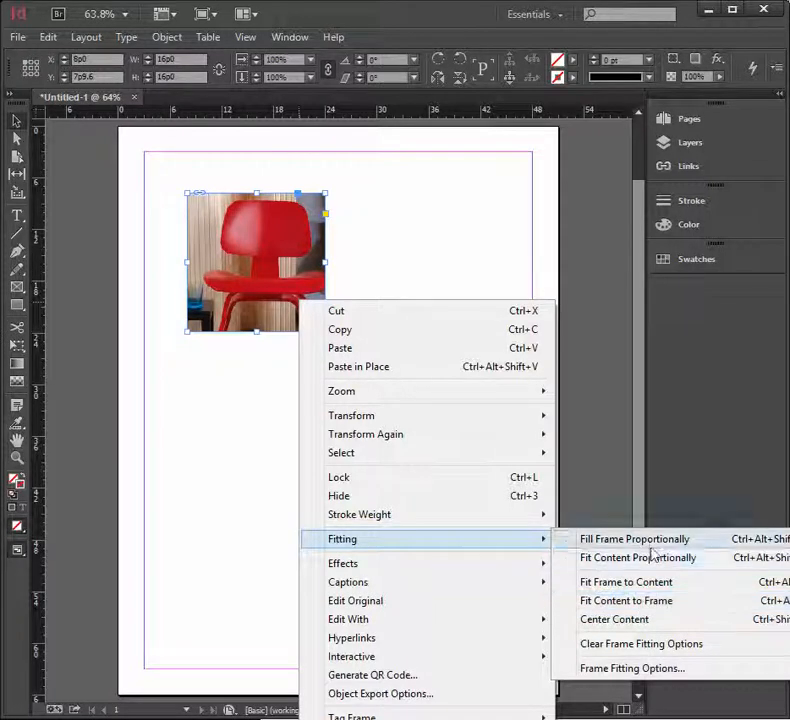
pyautogui.click(655, 566)
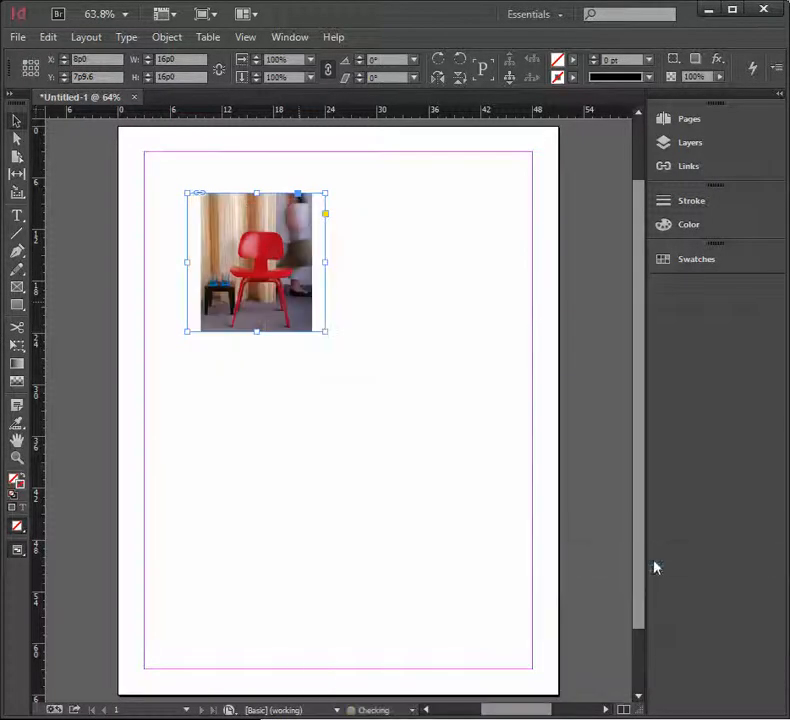
pyautogui.click(377, 412)
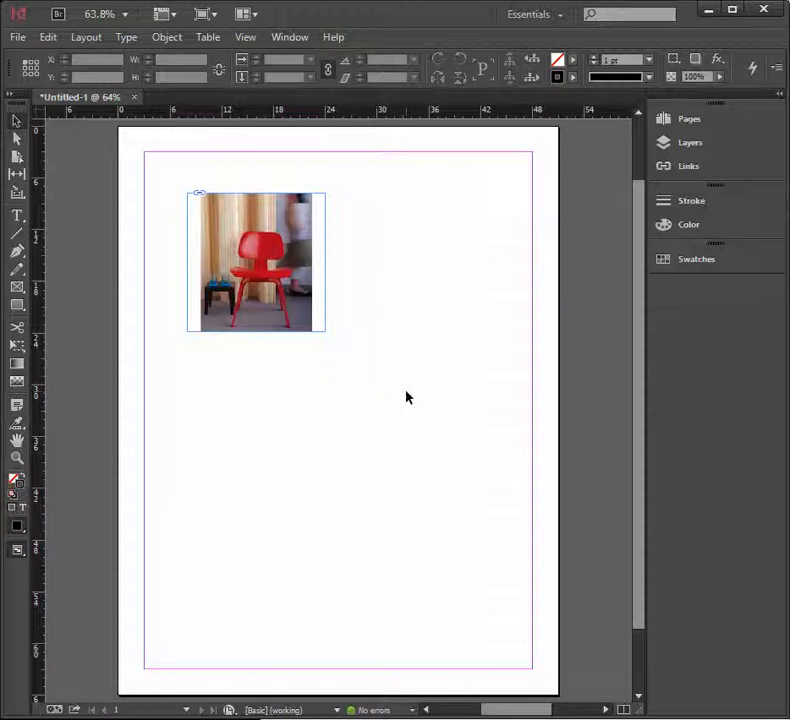
# Duplicate the fitted chair frame to about X 25p10.8 beside the original and to about Y 25p7.2 below it
pyautogui.click(326, 288)
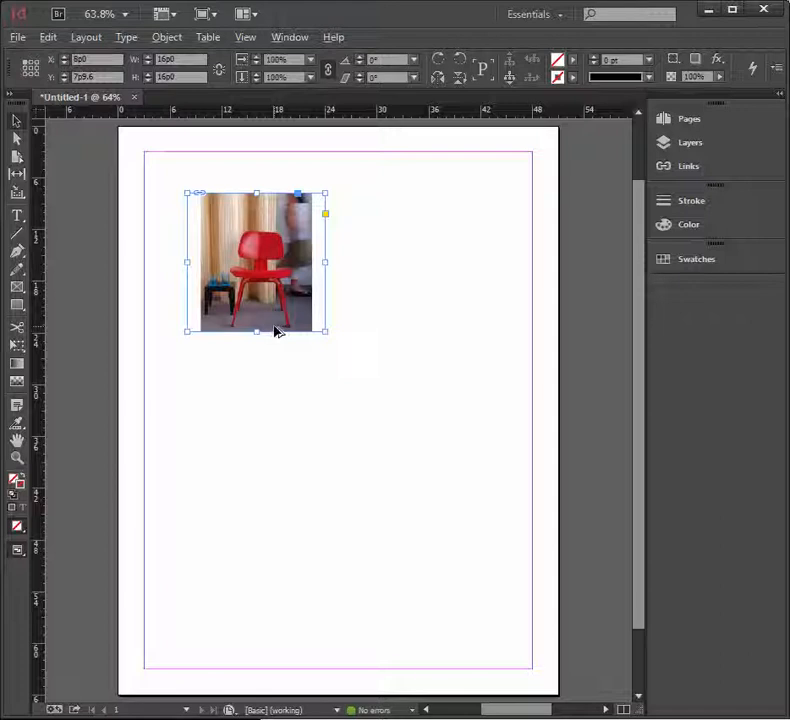
pyautogui.moveTo(277, 331); pyautogui.dragTo(435, 330)
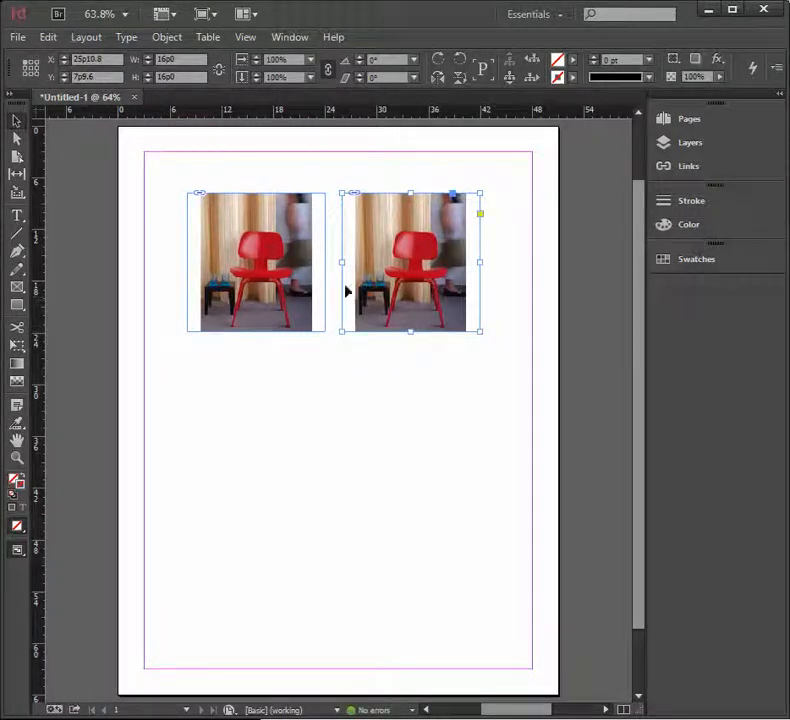
pyautogui.click(277, 305)
pyautogui.moveTo(277, 305); pyautogui.dragTo(266, 459)
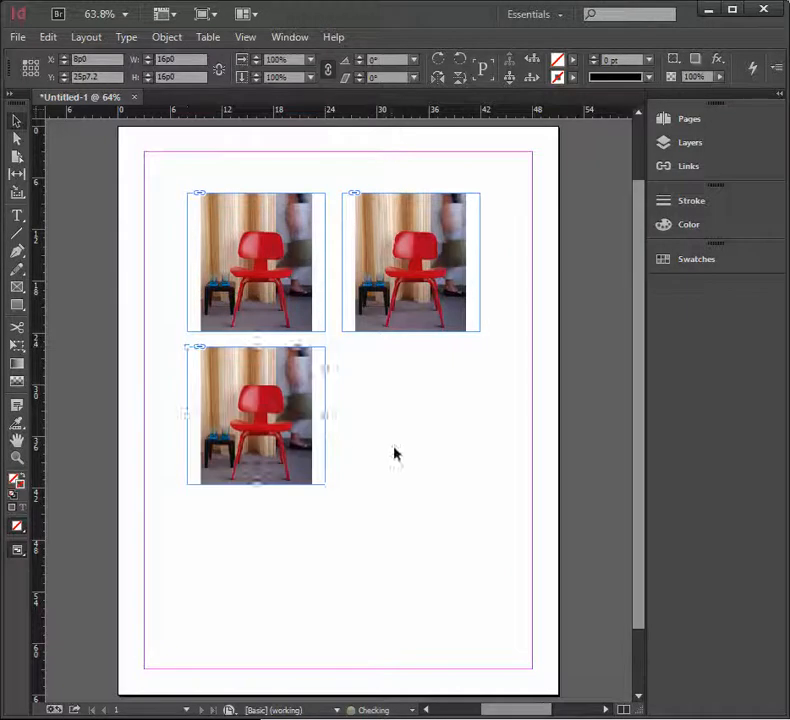
# Replace the chair image in the frame below the original with 111_1494394-W
pyautogui.click(261, 407)
pyautogui.click(326, 418)
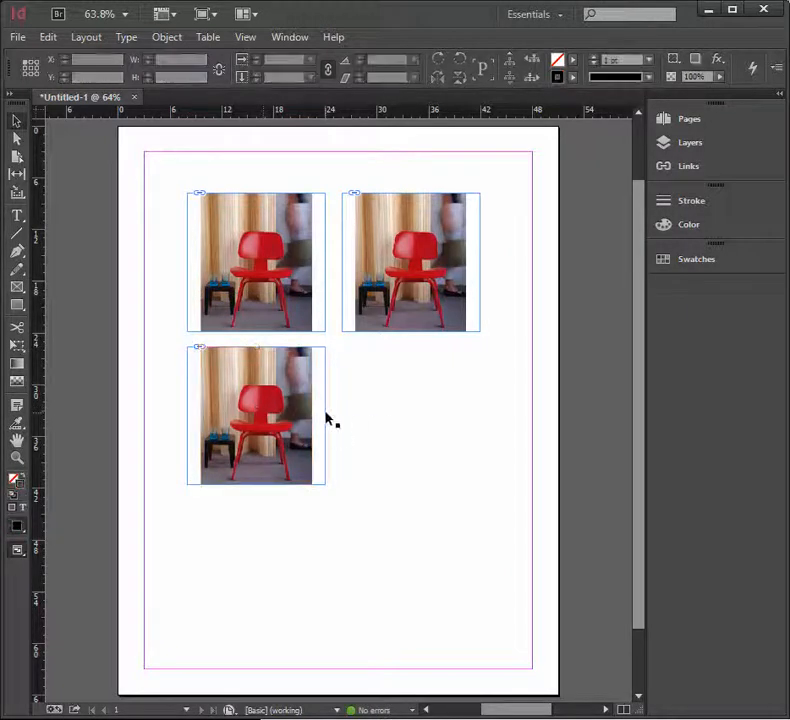
pyautogui.rightClick(318, 415)
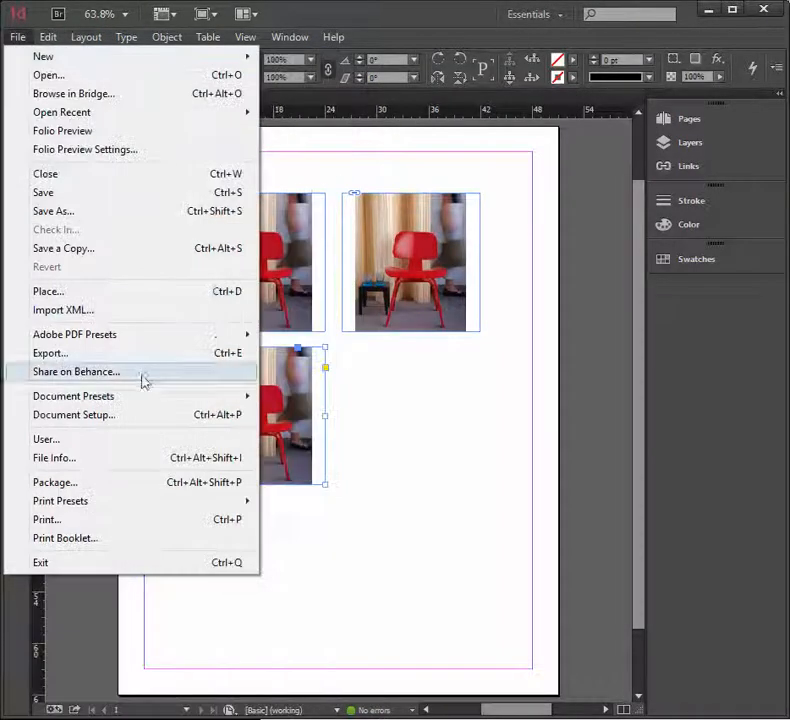
pyautogui.click(117, 296)
pyautogui.click(437, 265)
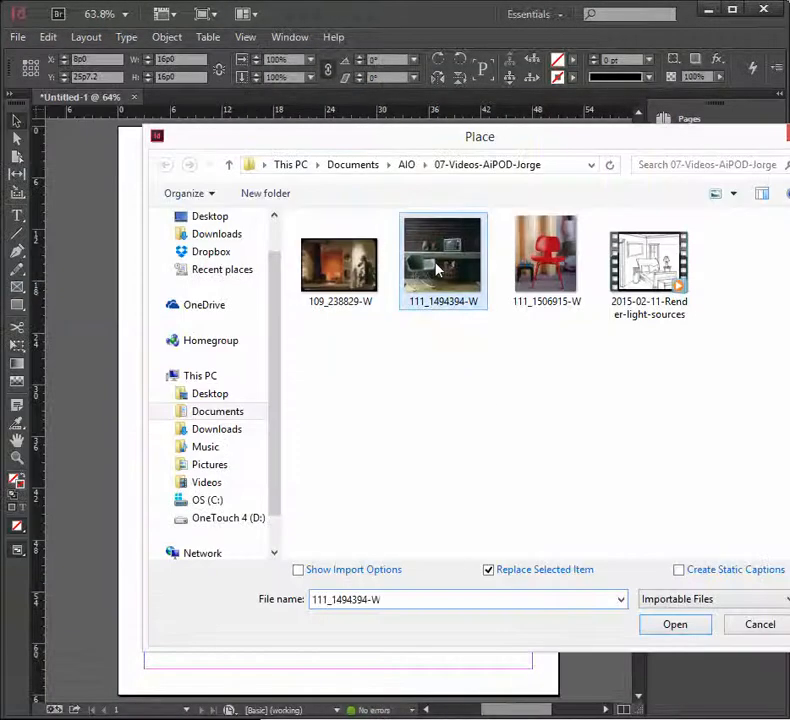
pyautogui.click(672, 625)
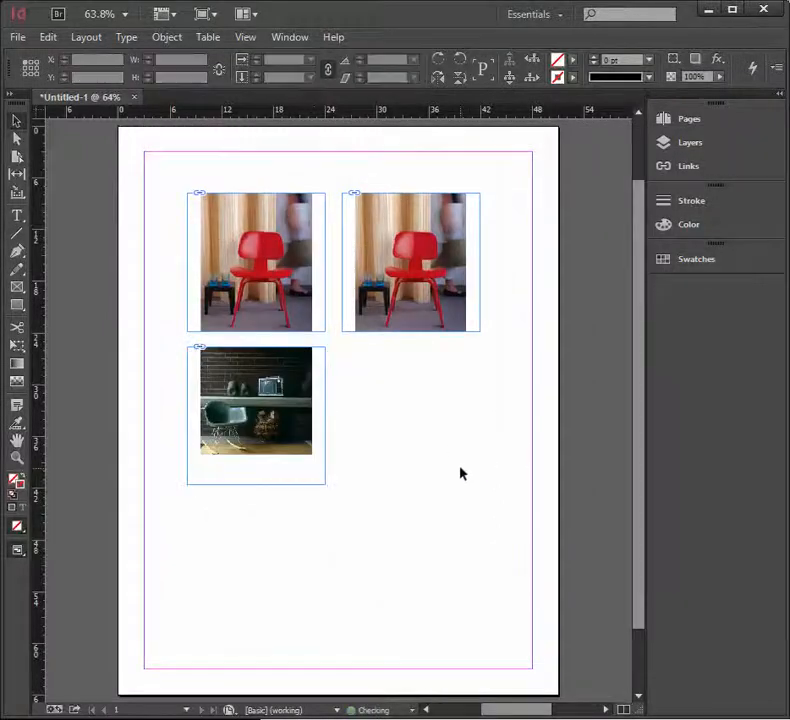
pyautogui.click(250, 425)
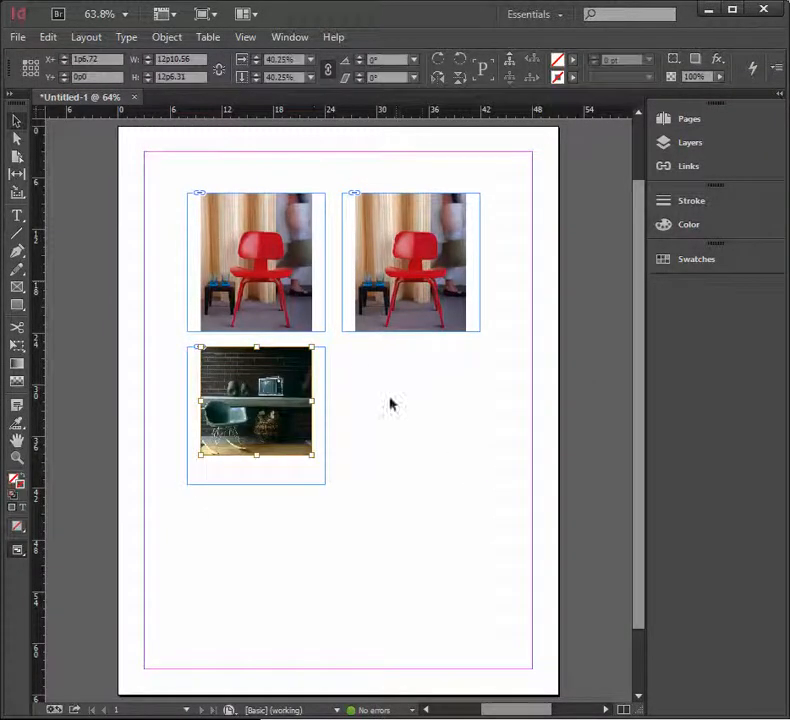
# Replace the chair image in the frame beside the original with 109_238829-W
pyautogui.click(423, 296)
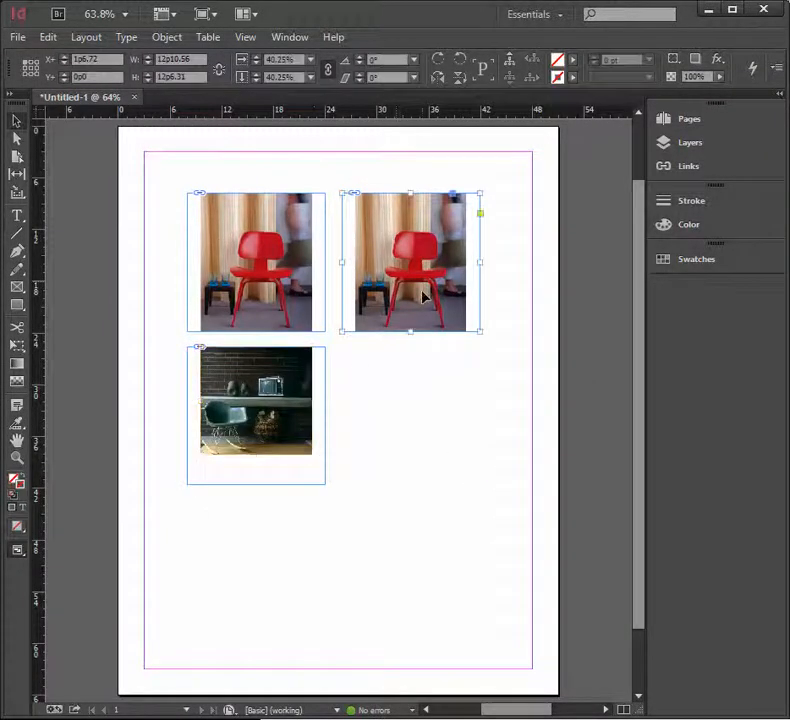
pyautogui.click(20, 37)
pyautogui.click(58, 291)
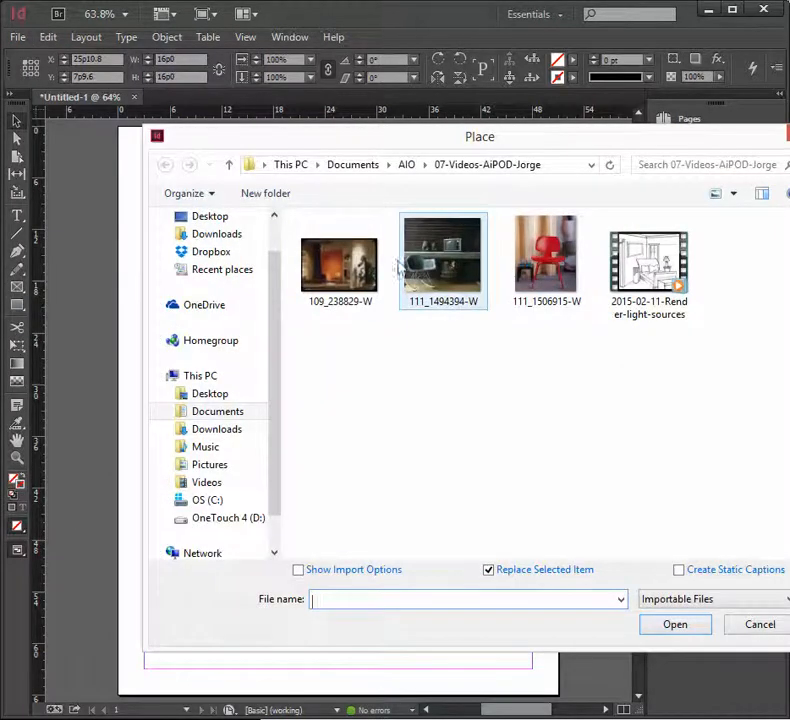
pyautogui.click(370, 306)
pyautogui.click(686, 625)
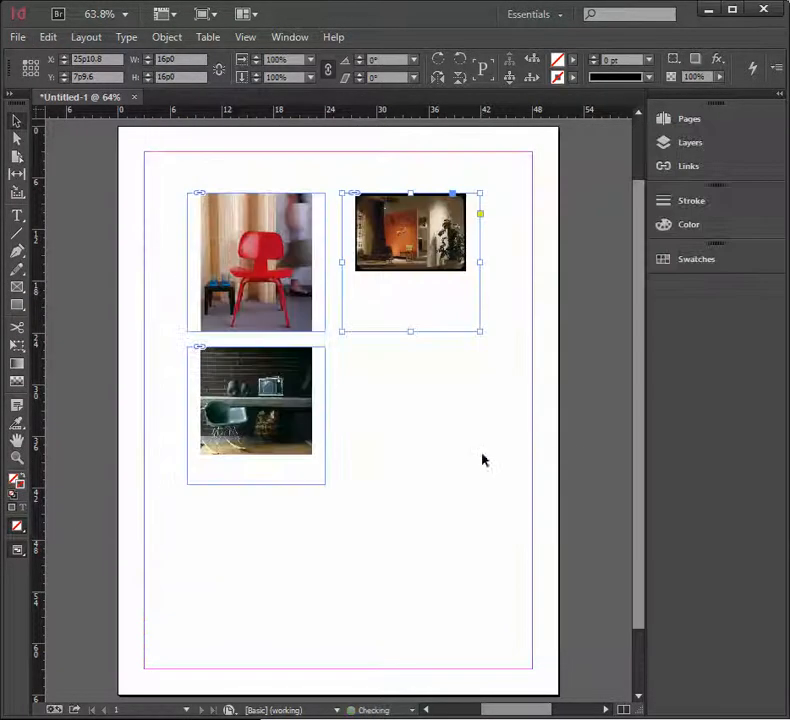
pyautogui.click(421, 268)
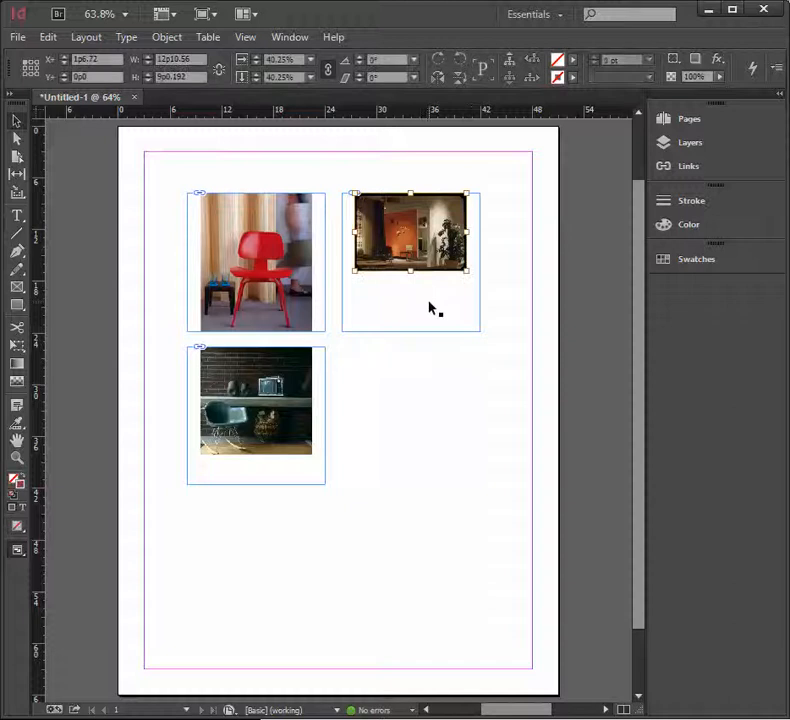
pyautogui.click(434, 368)
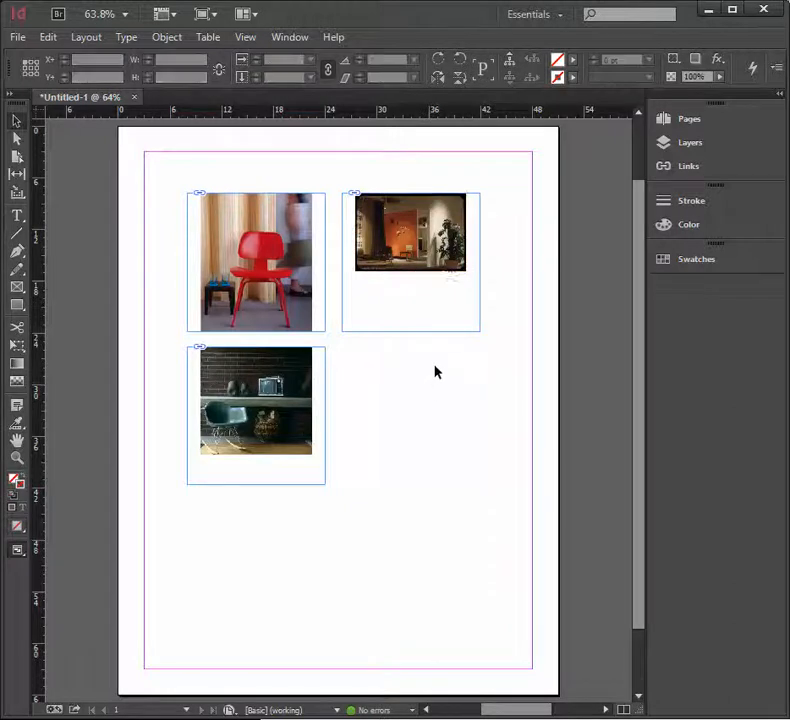
# Delete the replacement images from the upper-right and lower frames, keeping both frames as empty placeholders
pyautogui.click(423, 266)
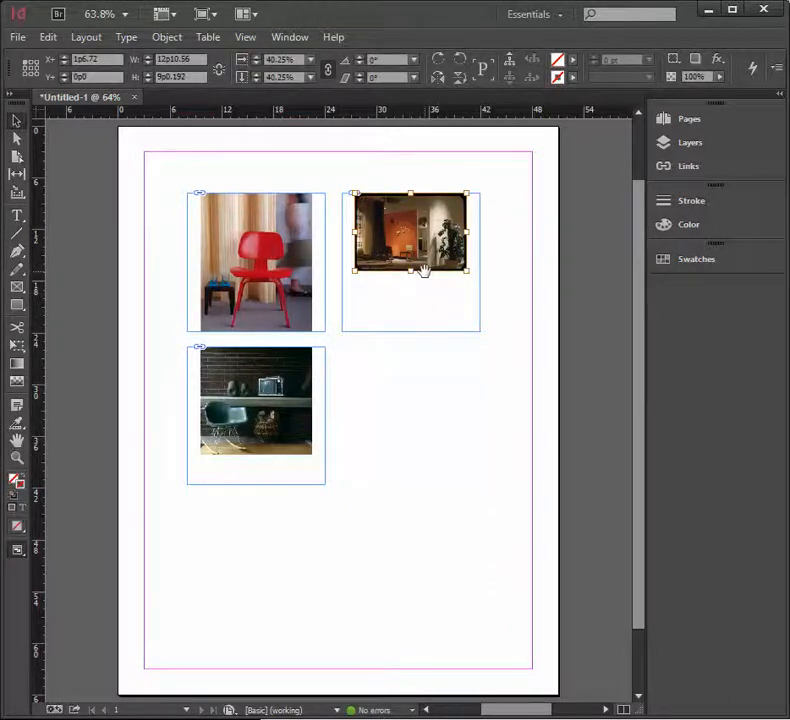
pyautogui.press('Delete')
pyautogui.click(245, 402)
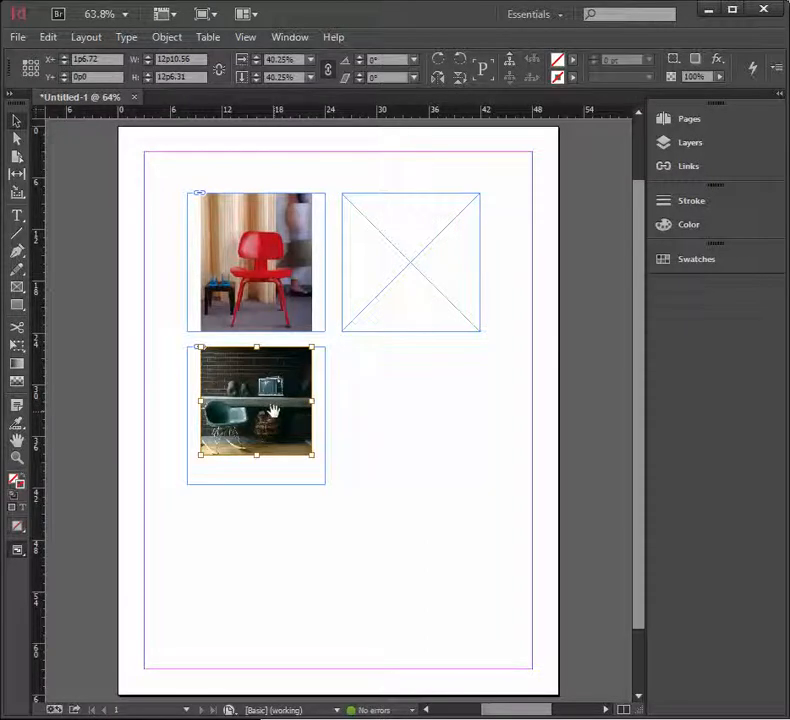
pyautogui.press('Delete')
# Place 111_1494394-W into the empty lower frame, then delete the image from the frame
pyautogui.click(324, 414)
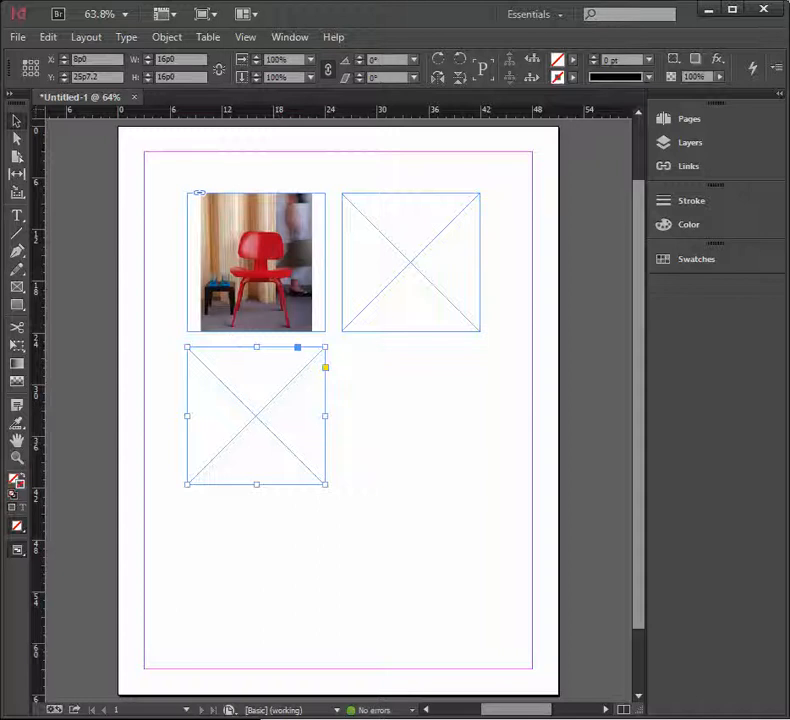
pyautogui.click(16, 36)
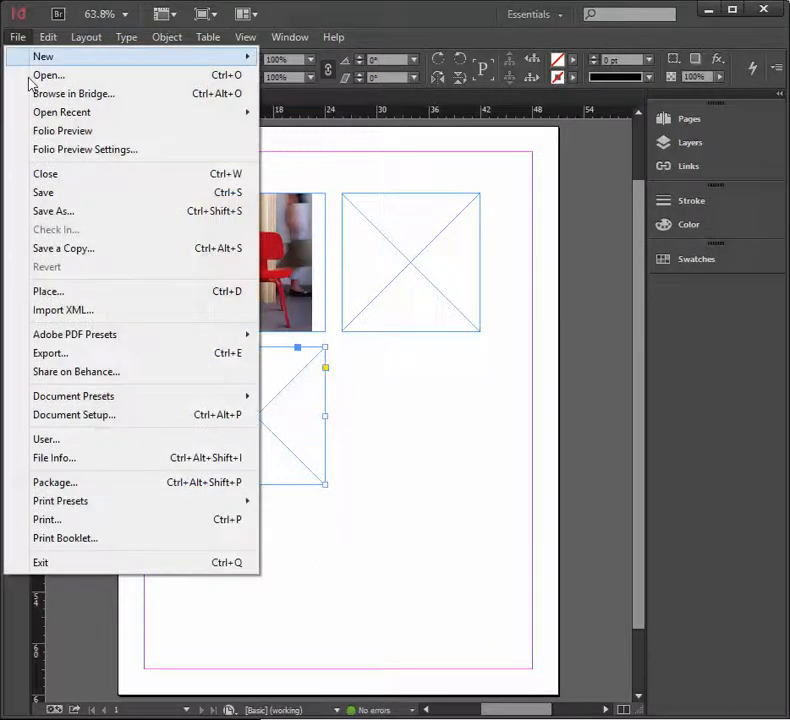
pyautogui.click(45, 290)
pyautogui.click(462, 261)
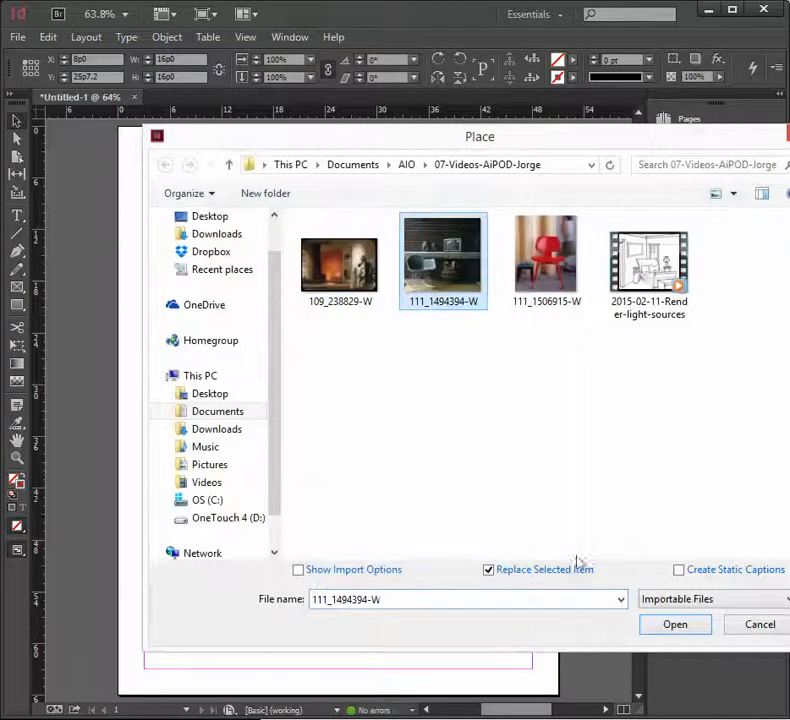
pyautogui.click(665, 623)
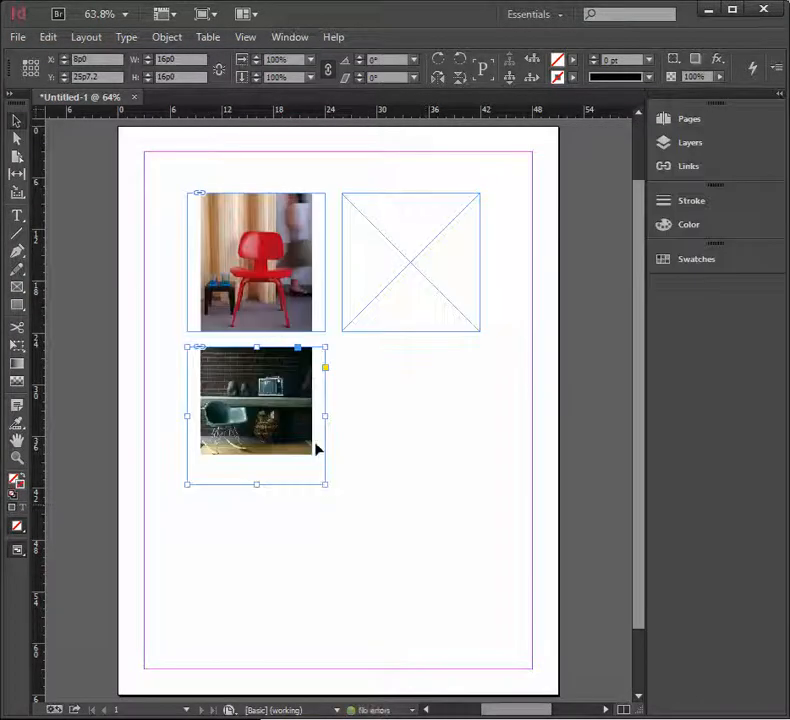
pyautogui.click(257, 410)
pyautogui.press('Delete')
# Clear the frame fitting options of the empty frame below the red chair
pyautogui.click(313, 479)
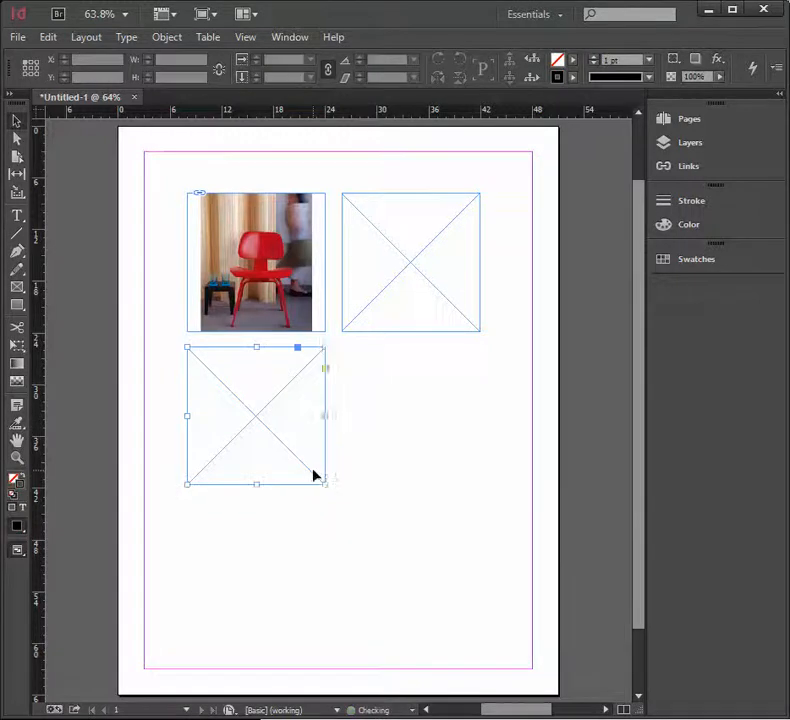
pyautogui.rightClick(321, 474)
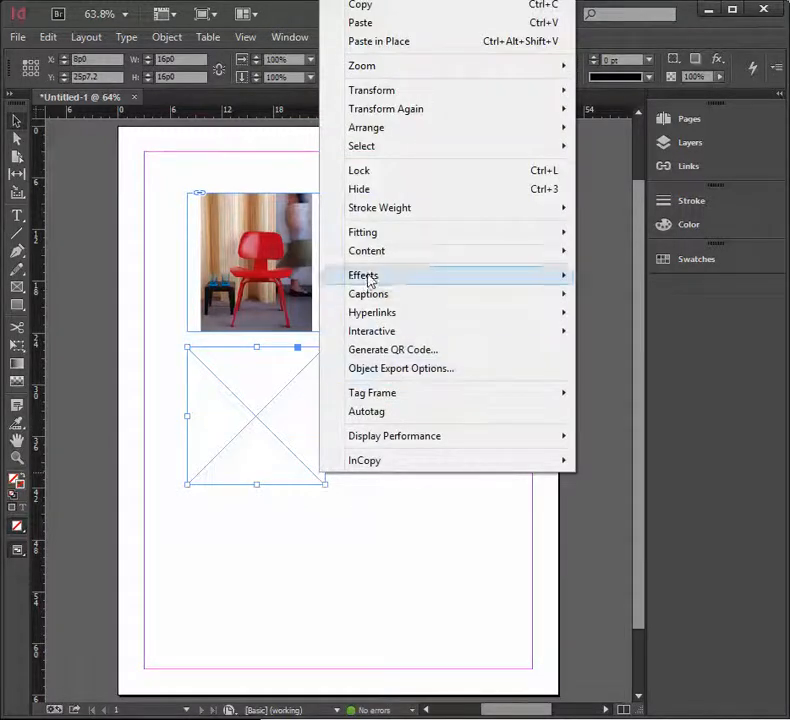
pyautogui.moveTo(372, 234)
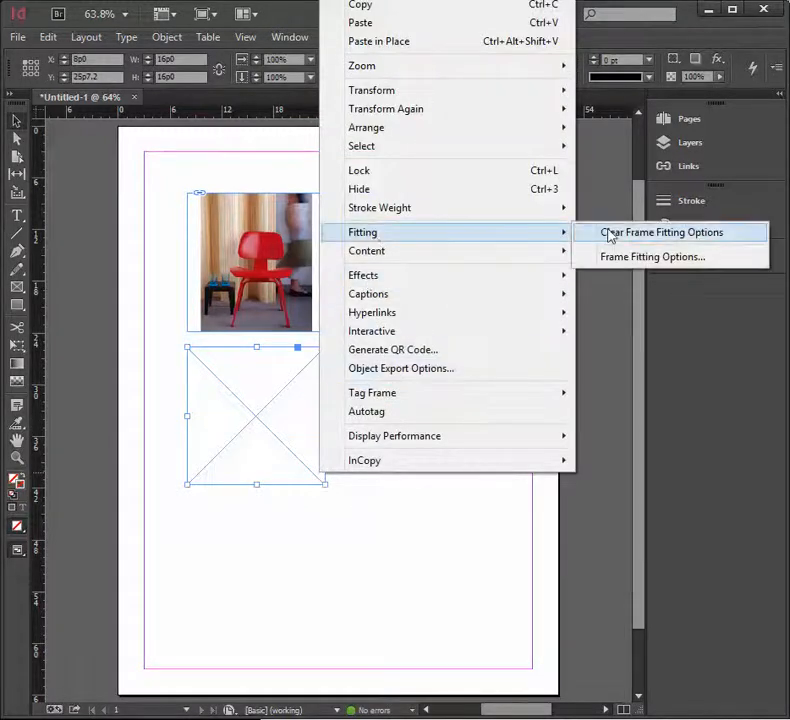
pyautogui.click(660, 236)
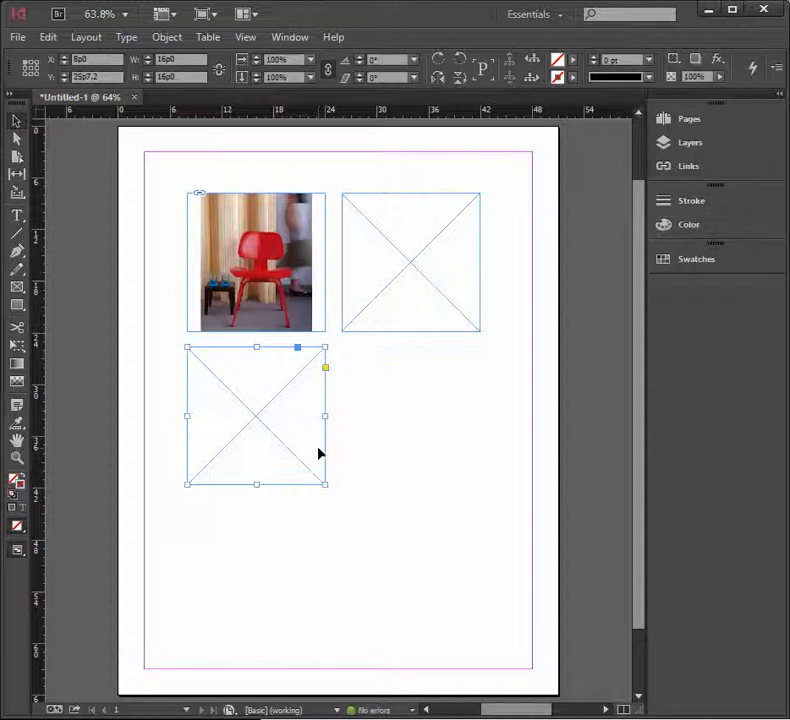
# Place the image 111_1494394-W into the empty frame below the red chair
pyautogui.click(18, 38)
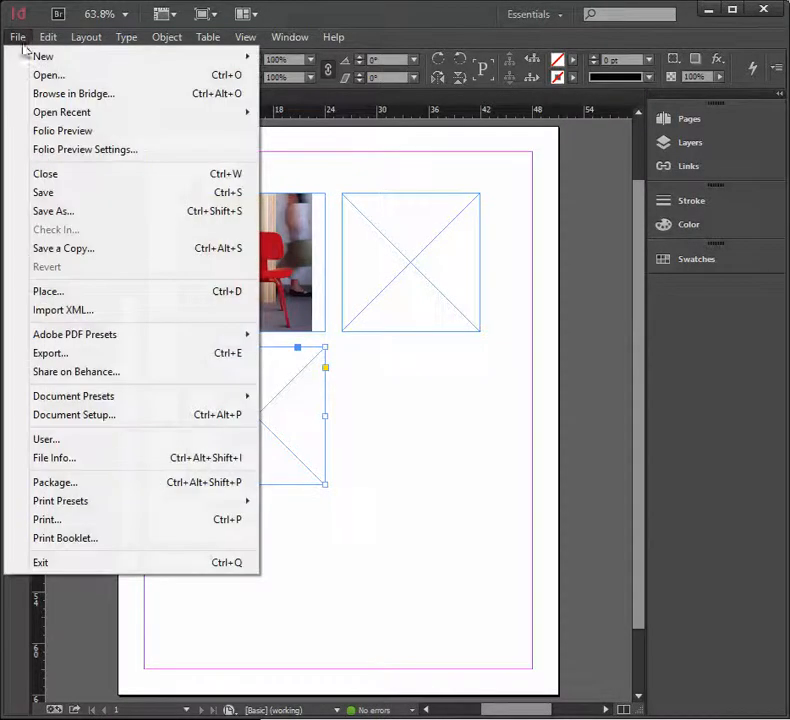
pyautogui.click(58, 292)
pyautogui.click(448, 272)
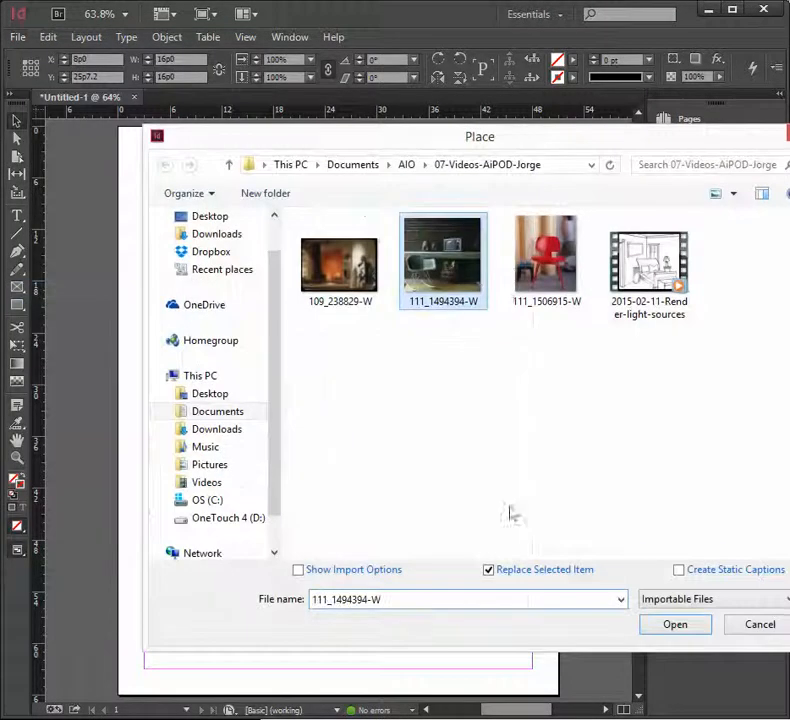
pyautogui.click(665, 626)
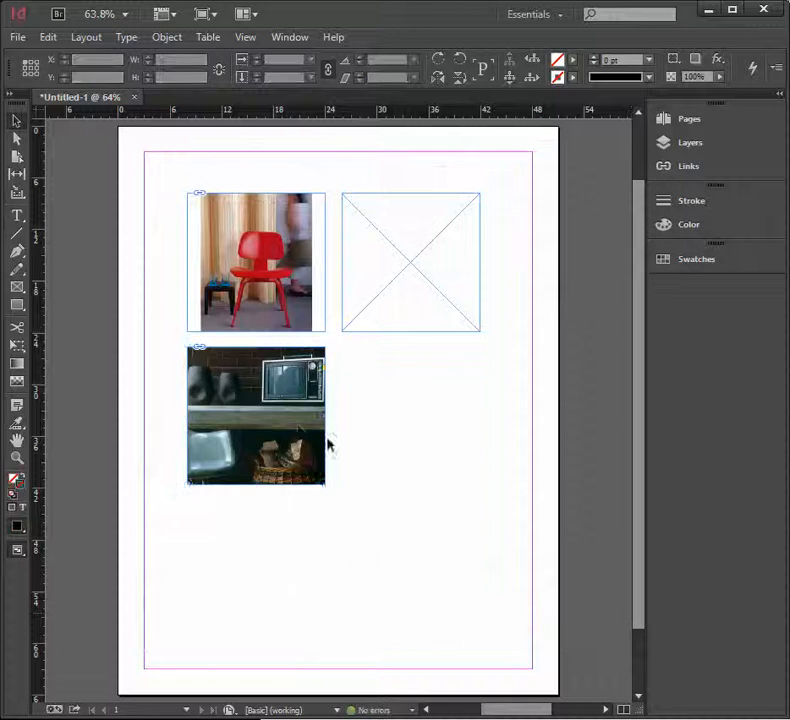
# Apply Fit Content Proportionally to the dark room image in the lower frame and deselect it
pyautogui.click(283, 453)
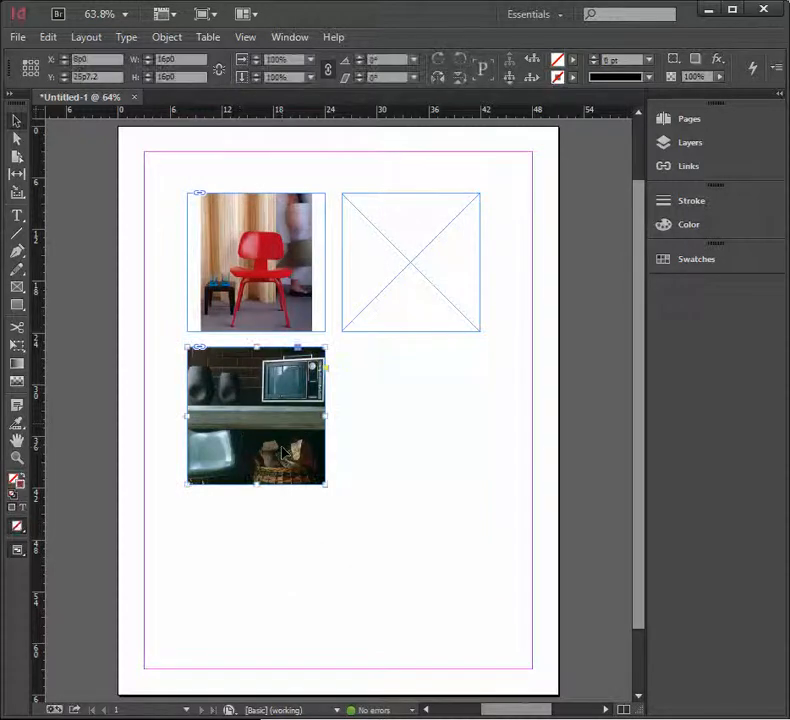
pyautogui.rightClick(283, 453)
pyautogui.moveTo(338, 175)
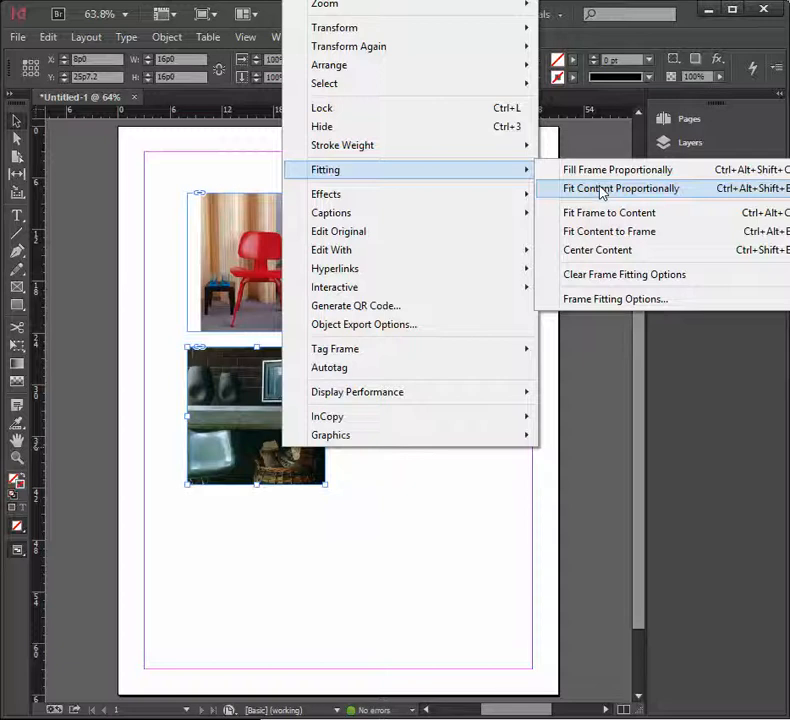
pyautogui.click(603, 194)
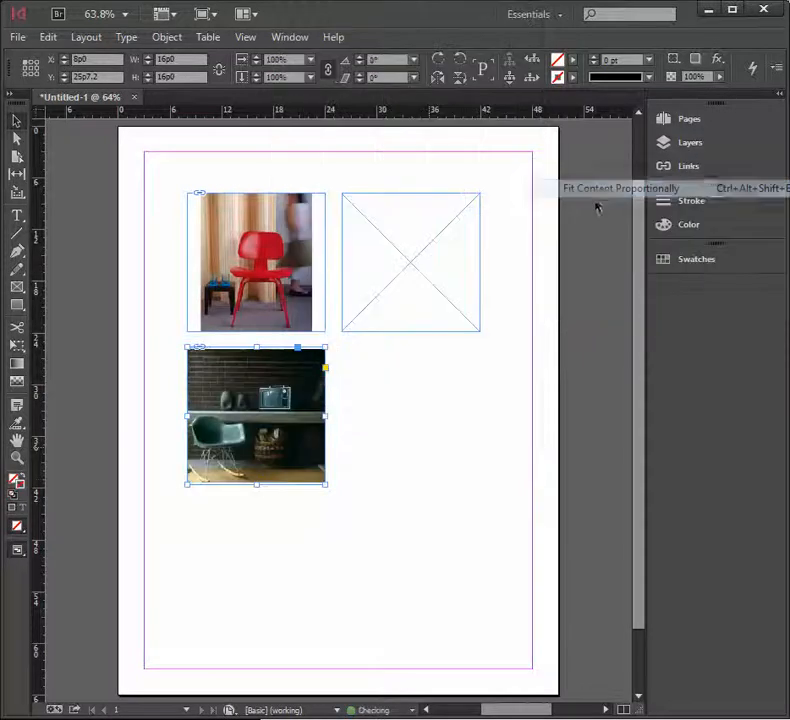
pyautogui.click(431, 485)
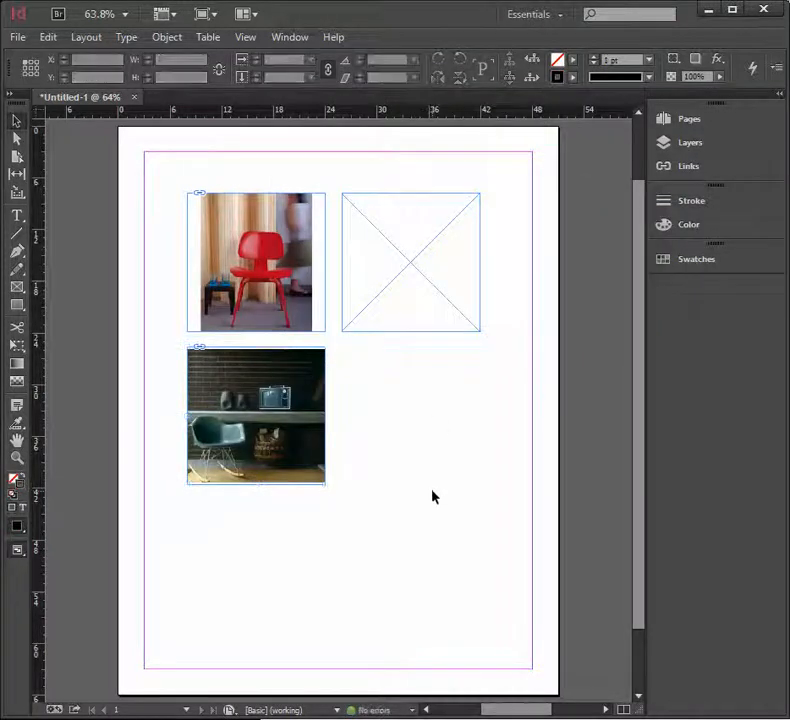
# Check the Frame Fitting Options of the empty frame beside the red chair and accept them
pyautogui.click(408, 323)
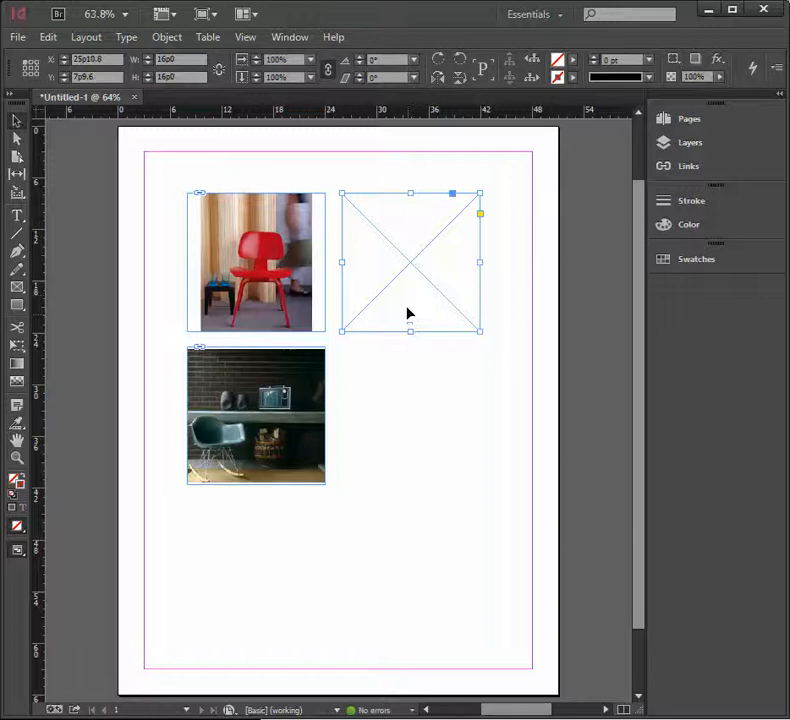
pyautogui.rightClick(466, 304)
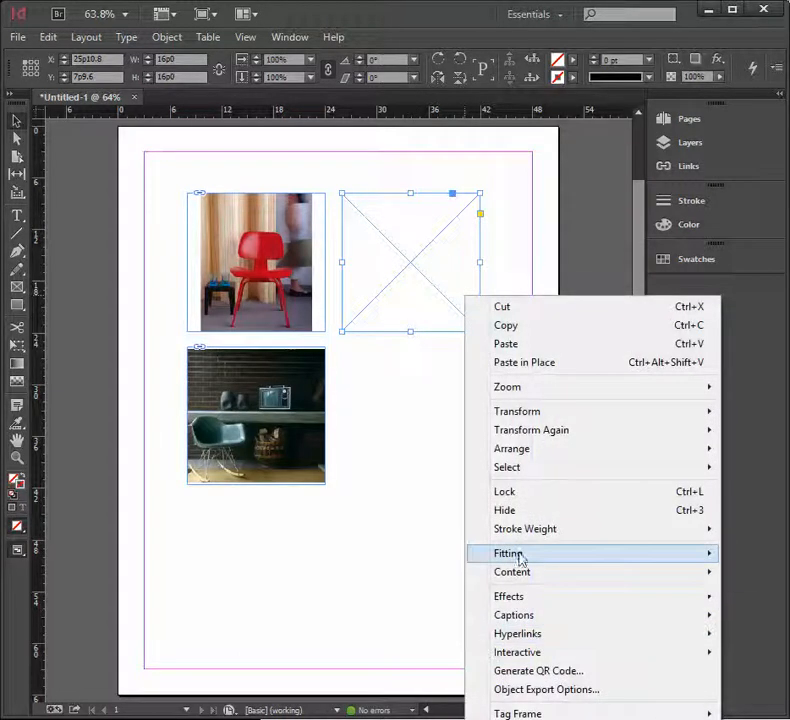
pyautogui.moveTo(475, 555)
pyautogui.click(762, 578)
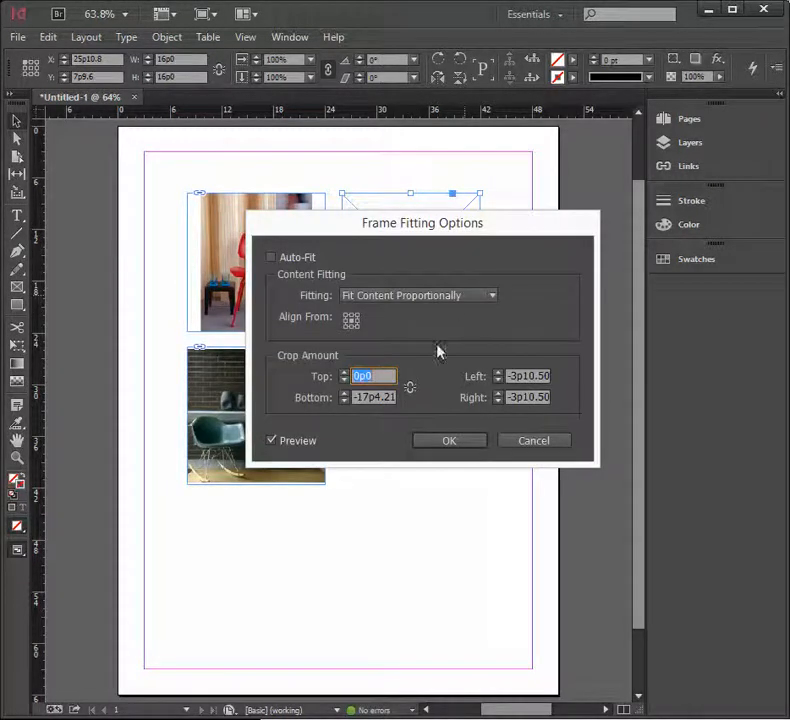
pyautogui.click(446, 440)
# Place 109_238829-W into the empty frame beside the red chair, then delete the image from the frame
pyautogui.click(18, 37)
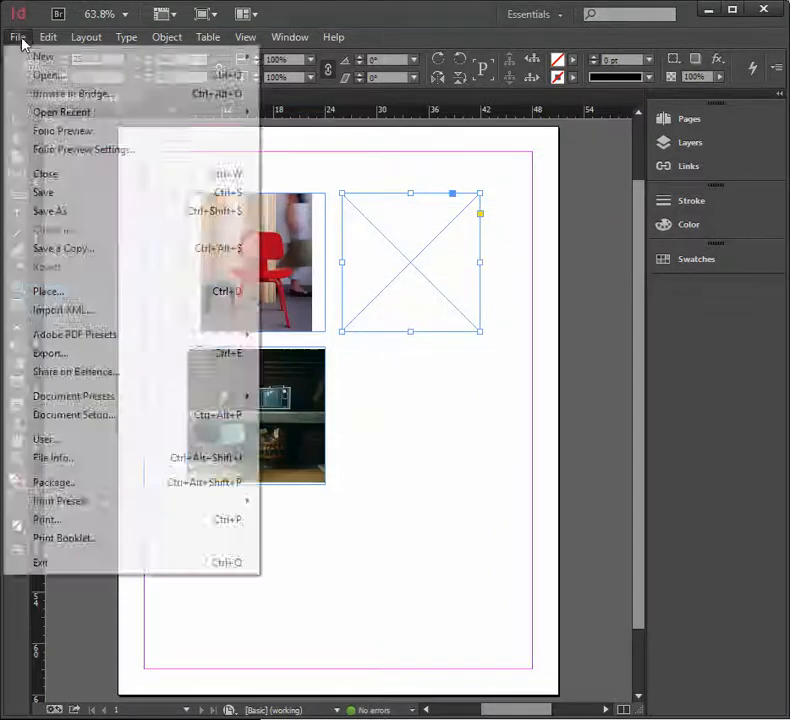
pyautogui.click(70, 293)
pyautogui.click(361, 274)
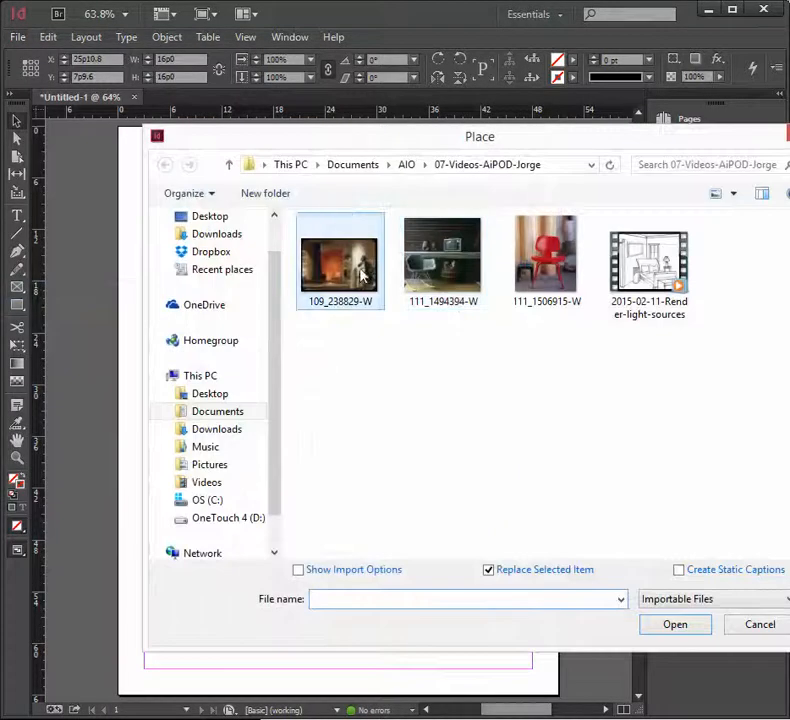
pyautogui.click(678, 626)
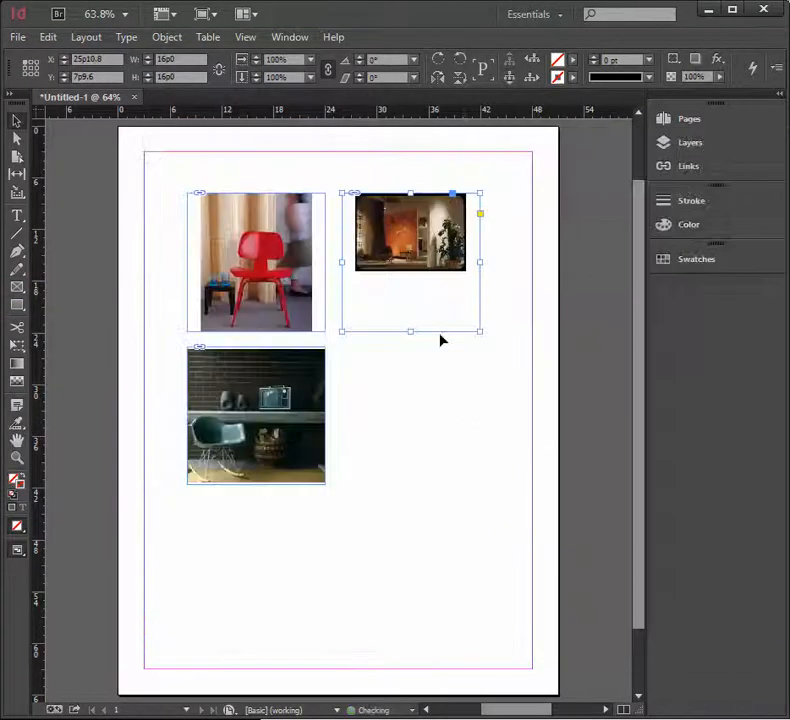
pyautogui.click(421, 268)
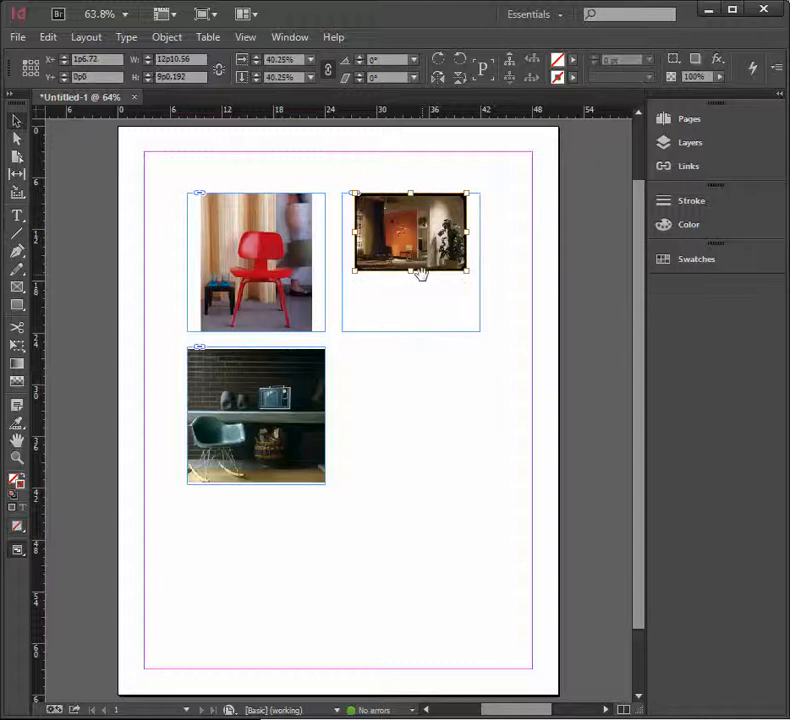
pyautogui.press('Delete')
# Clear the frame fitting options of the empty frame beside the red chair and deselect it
pyautogui.click(441, 303)
pyautogui.rightClick(441, 301)
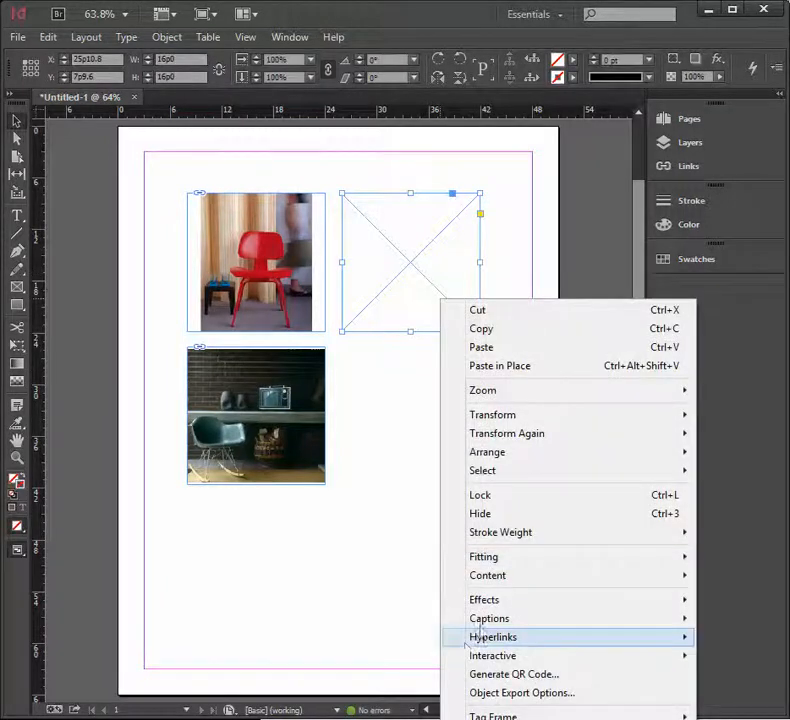
pyautogui.moveTo(498, 560)
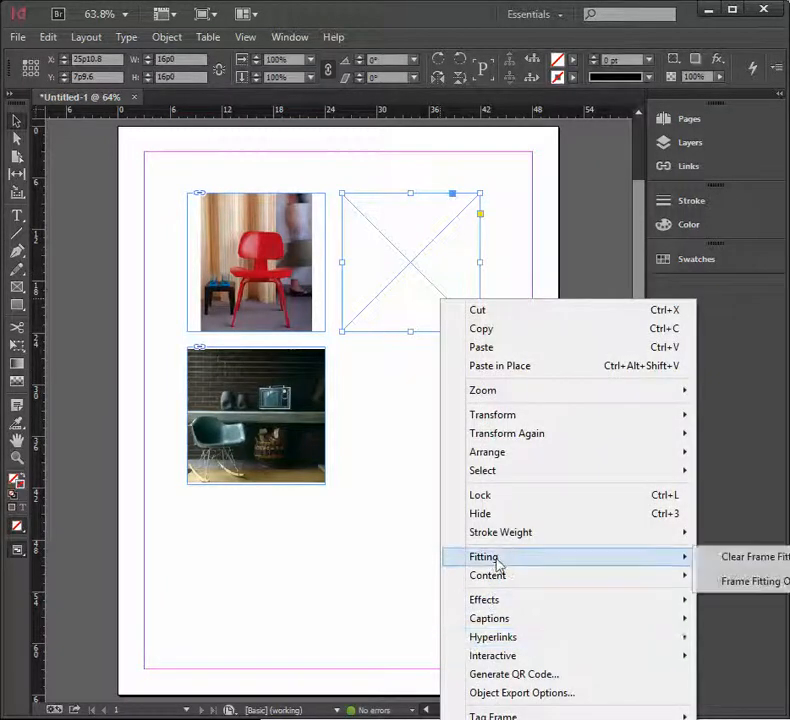
pyautogui.click(737, 557)
pyautogui.click(450, 413)
# Place the image 109_238829-W into the cleared empty frame beside the red chair
pyautogui.click(430, 305)
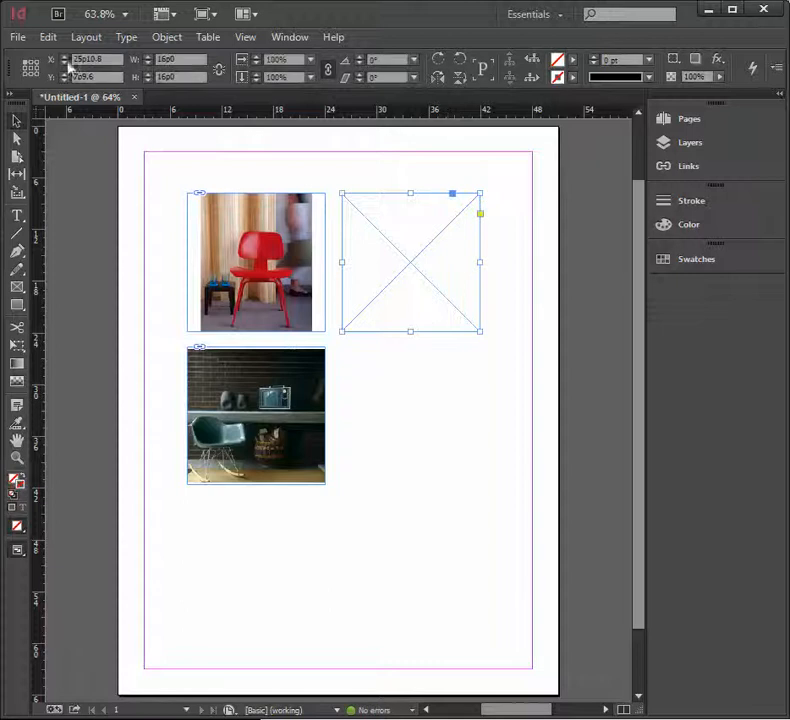
pyautogui.click(18, 37)
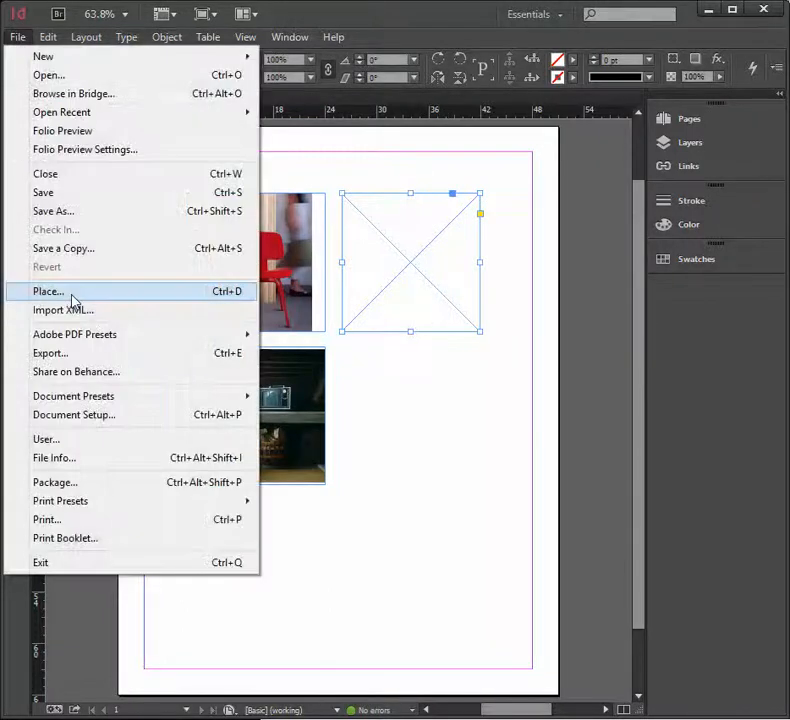
pyautogui.click(73, 300)
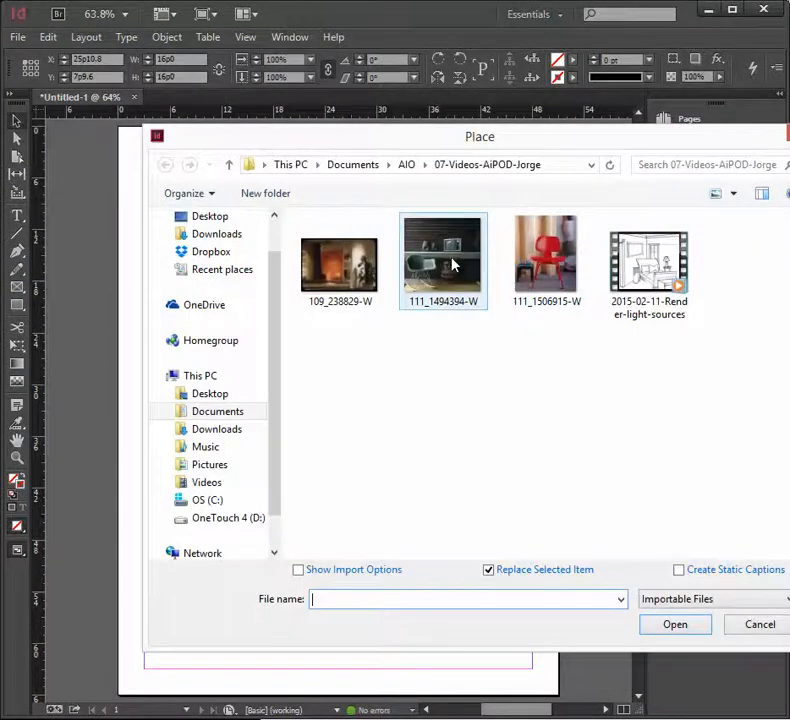
pyautogui.moveTo(328, 141); pyautogui.dragTo(562, 278)
pyautogui.click(533, 391)
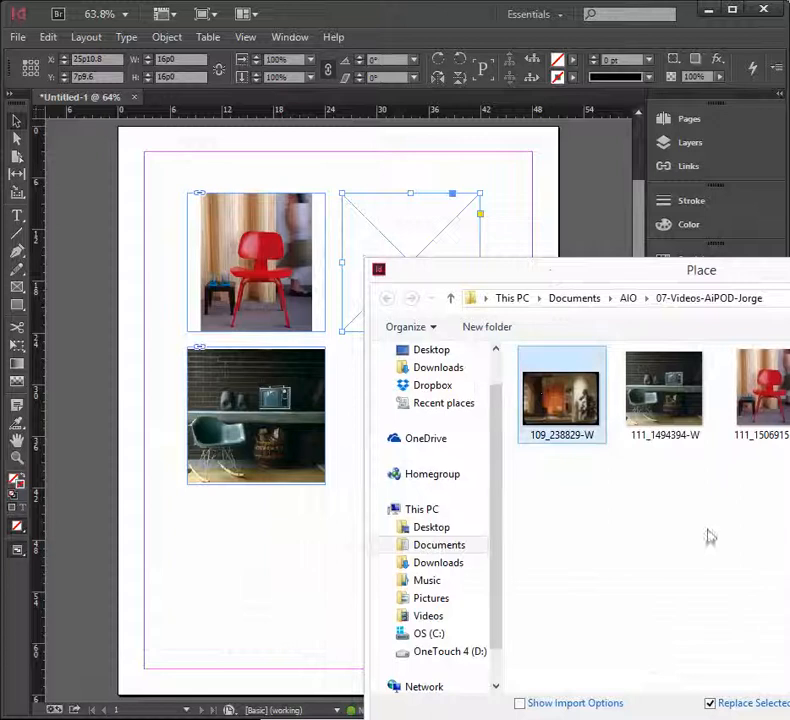
pyautogui.press('Return')
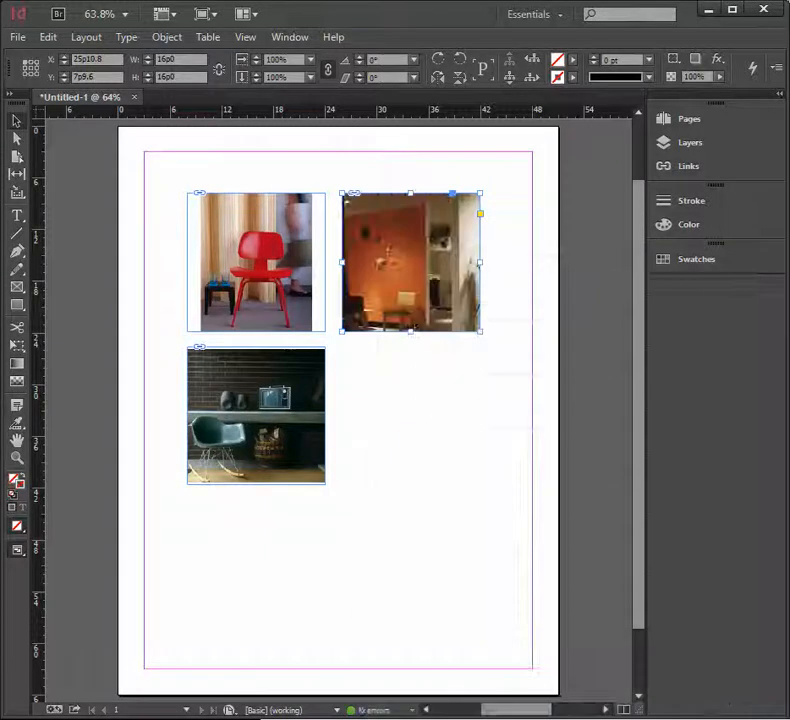
# Apply Fit Content Proportionally to the orange room image beside the red chair and deselect the frame
pyautogui.rightClick(405, 270)
pyautogui.moveTo(449, 535)
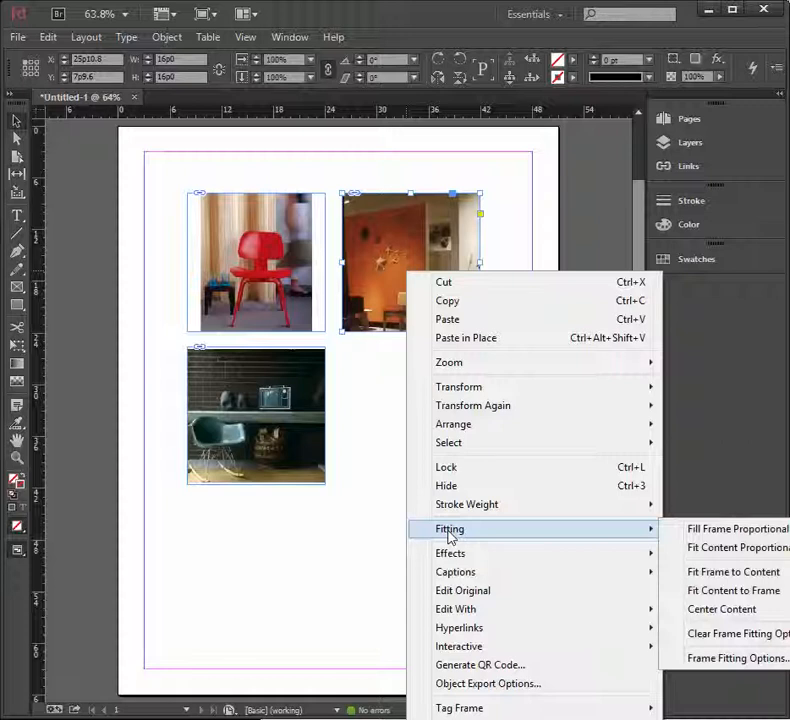
pyautogui.click(738, 548)
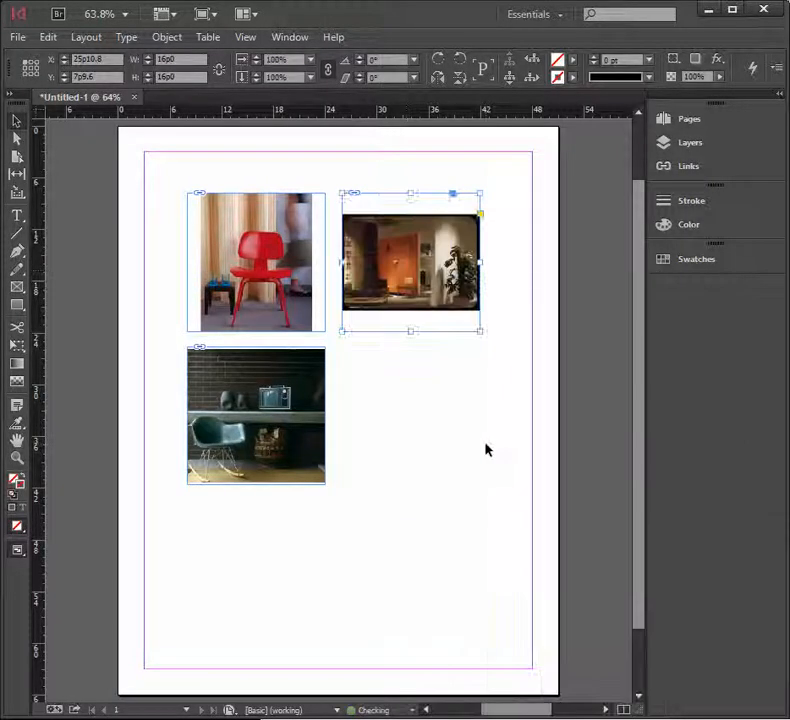
pyautogui.click(485, 450)
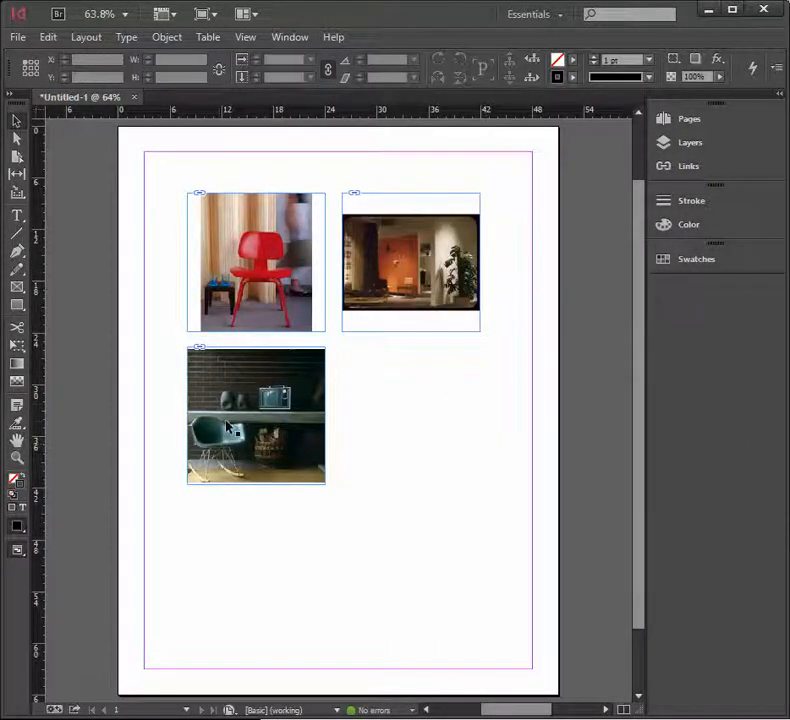